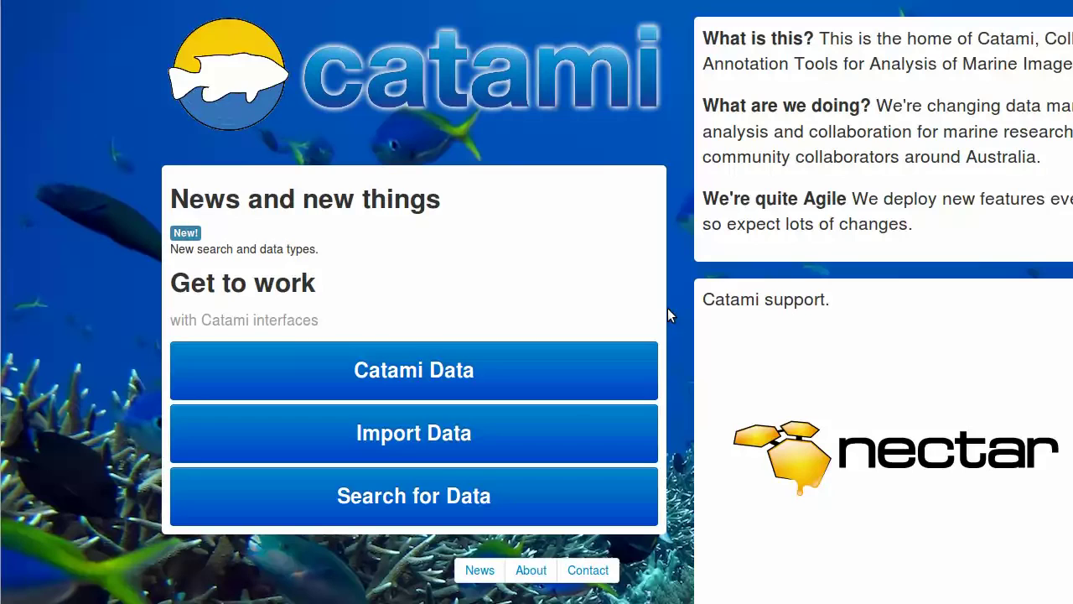
Step: Start a new campaign for data import with short name Tasmania200906 and description "IMOS Repeat Survey."
click(547, 425)
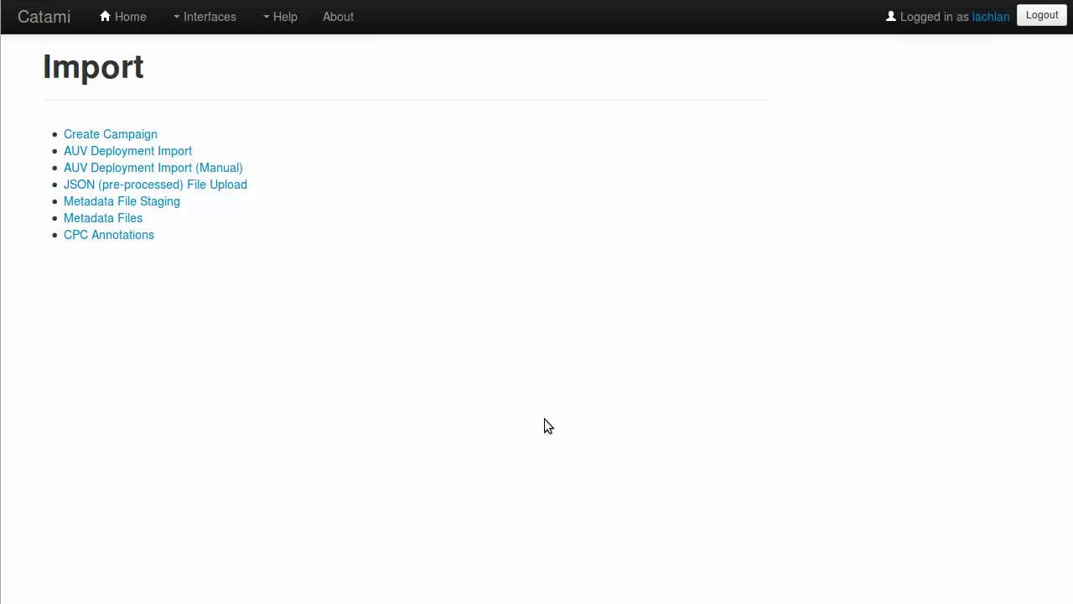
click(143, 135)
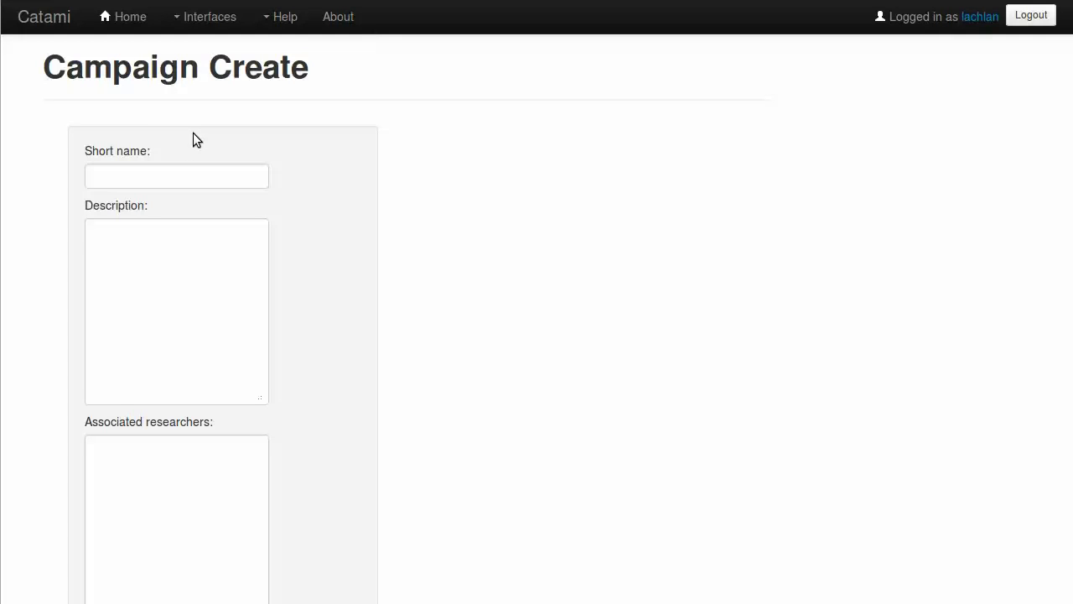
click(188, 176)
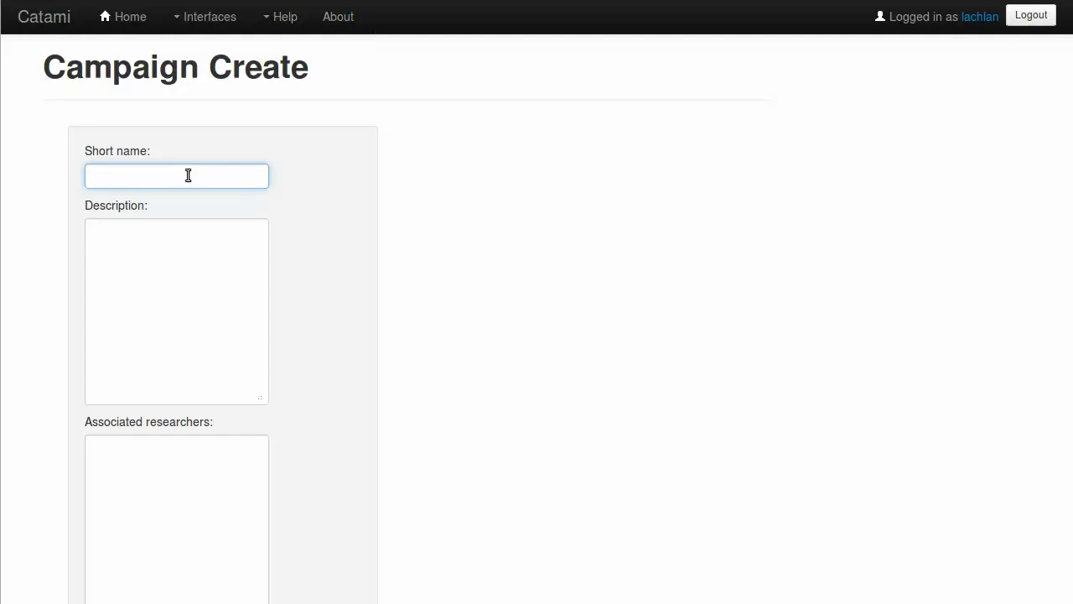
text(Tasmania200906)
key(Tab)
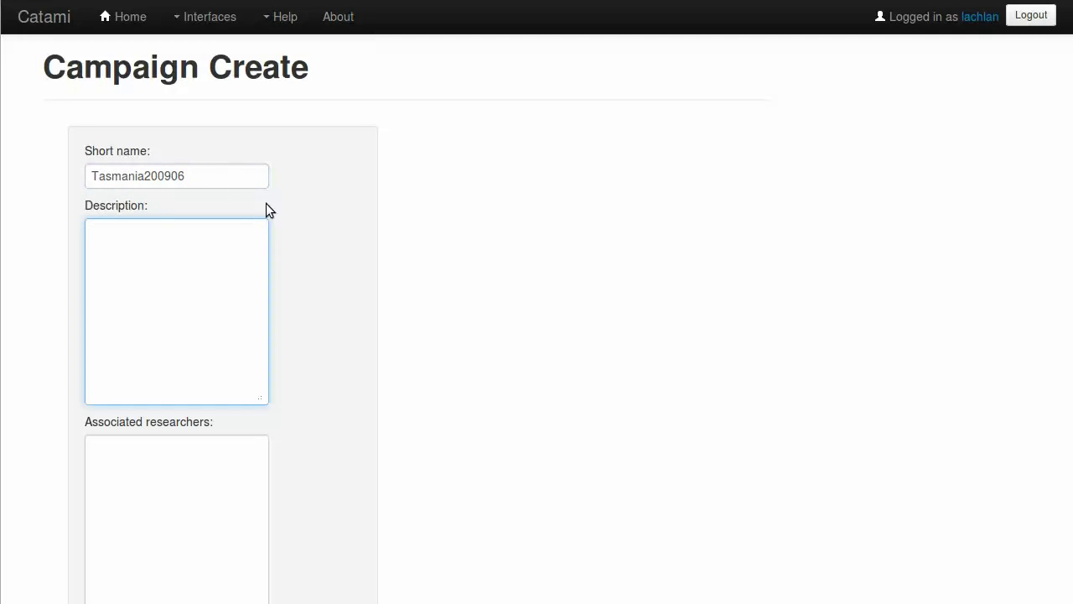
text(IMOS Repeat Surv)
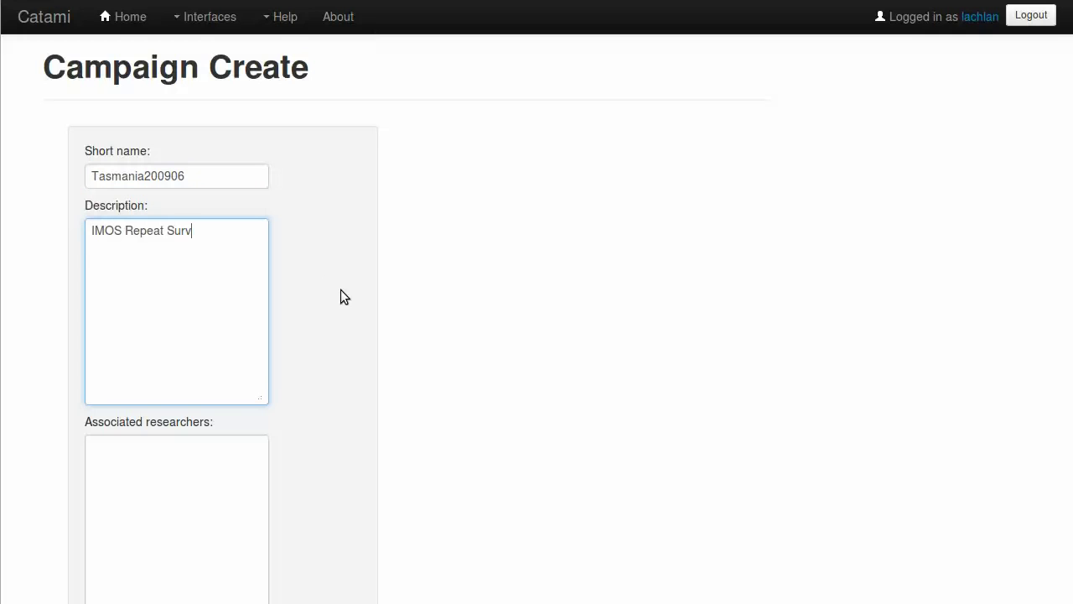
text(ey.)
Step: Enter "ACFR, UTAS, TAFI" as associated researchers, "Pending." as associated publications and "IMOS" as the associated research grant
key(Tab)
text(ACFR, UTAS, TAFI)
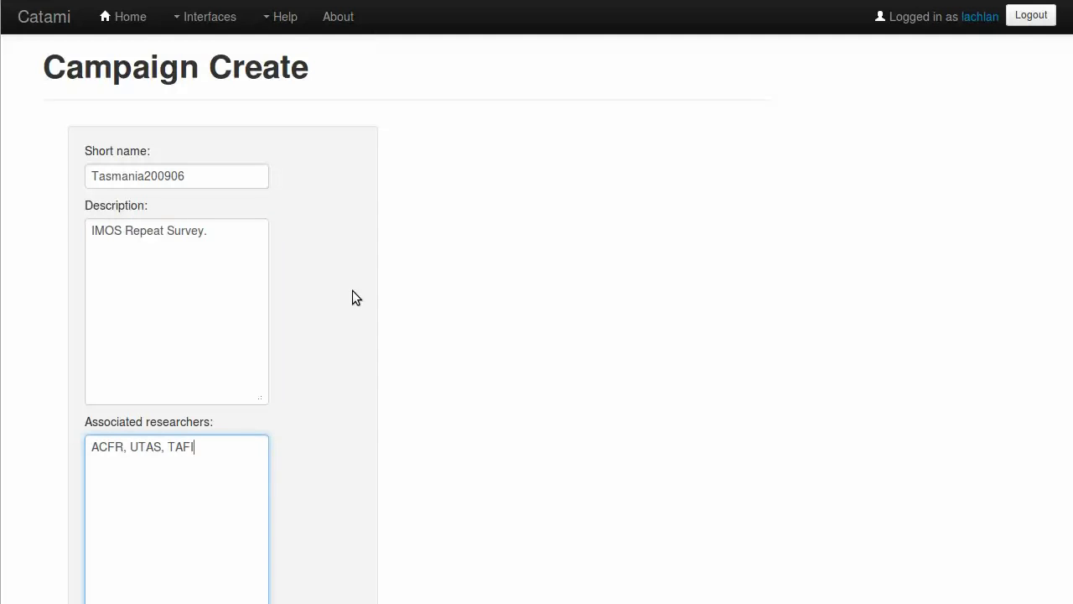
scroll(352, 290, down, 5)
scroll(318, 295, down, 2)
click(171, 139)
text(Pending.)
key(Tab)
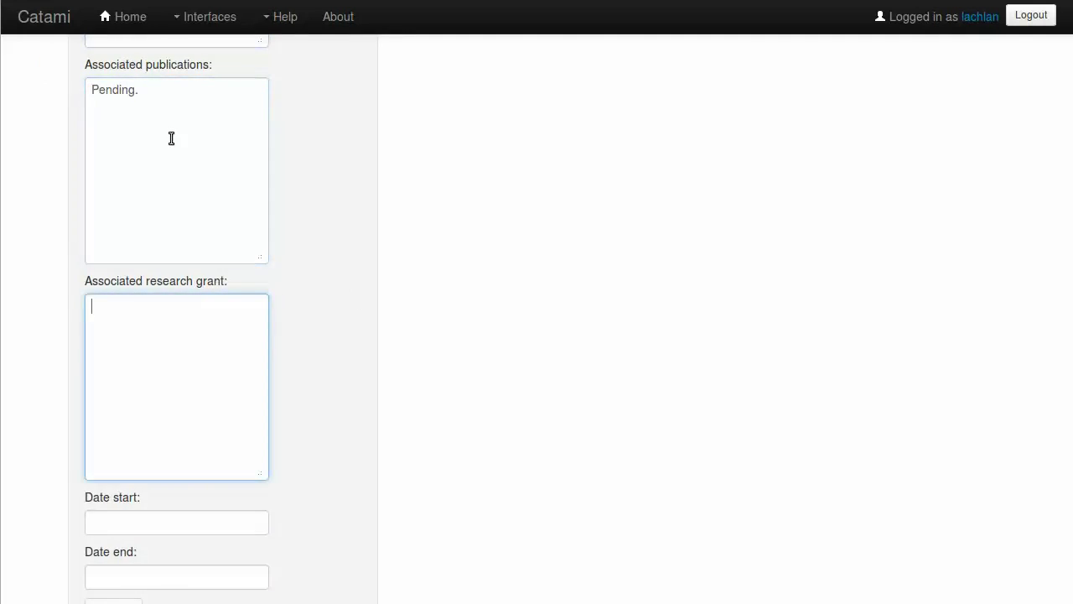
text(IMOS)
Step: Set the campaign's start date to 2009-06-01 and end date to 2009-06-30, and create the campaign
key(Tab)
text(20)
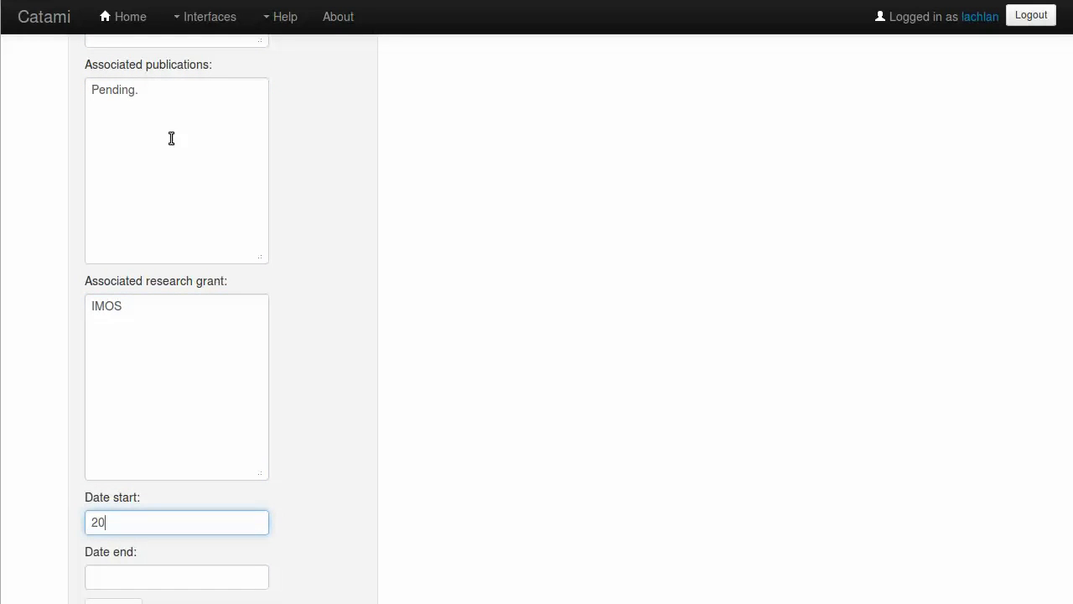
scroll(419, 316, down, 2)
click(192, 491)
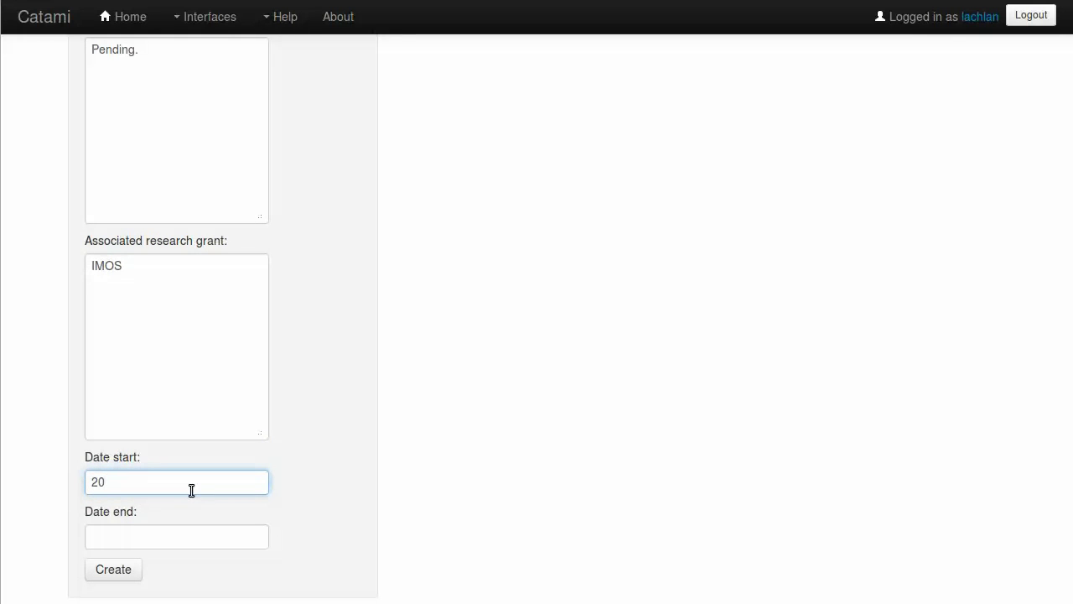
text(09-06-01)
key(Tab)
text(2009-)
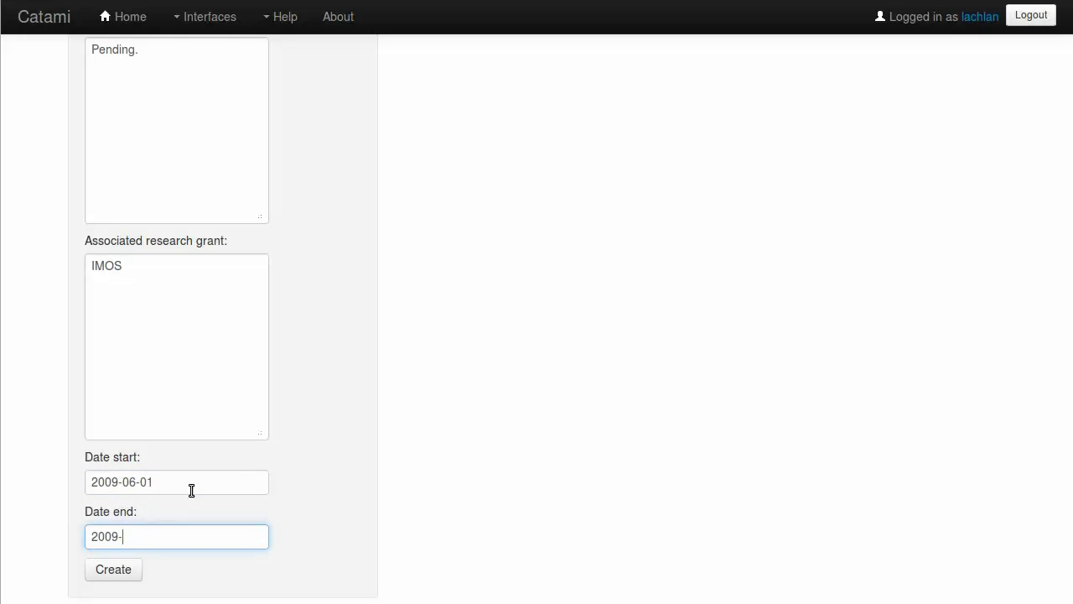
text(06-30)
click(127, 575)
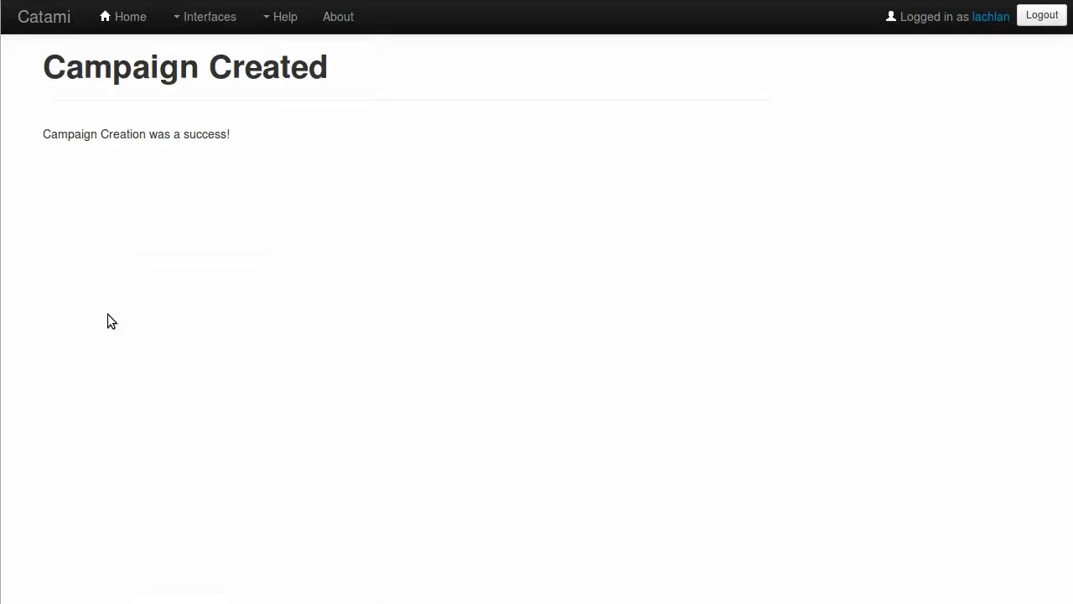
Step: Start an automatic AUV deployment import and select the campaign 2009-06-01 - Tasmania200906
click(208, 18)
click(212, 52)
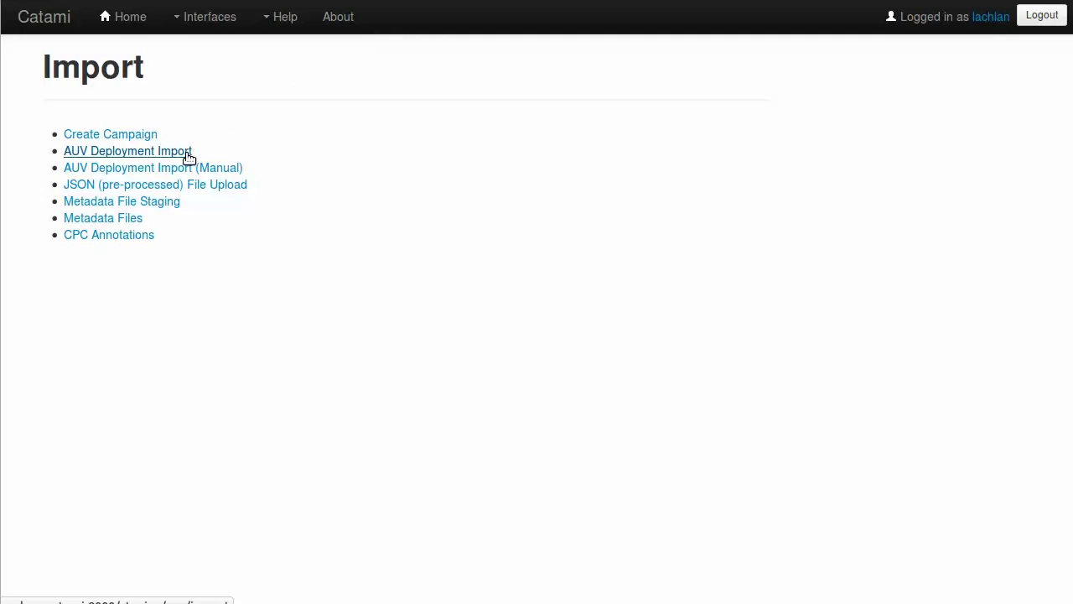
click(188, 155)
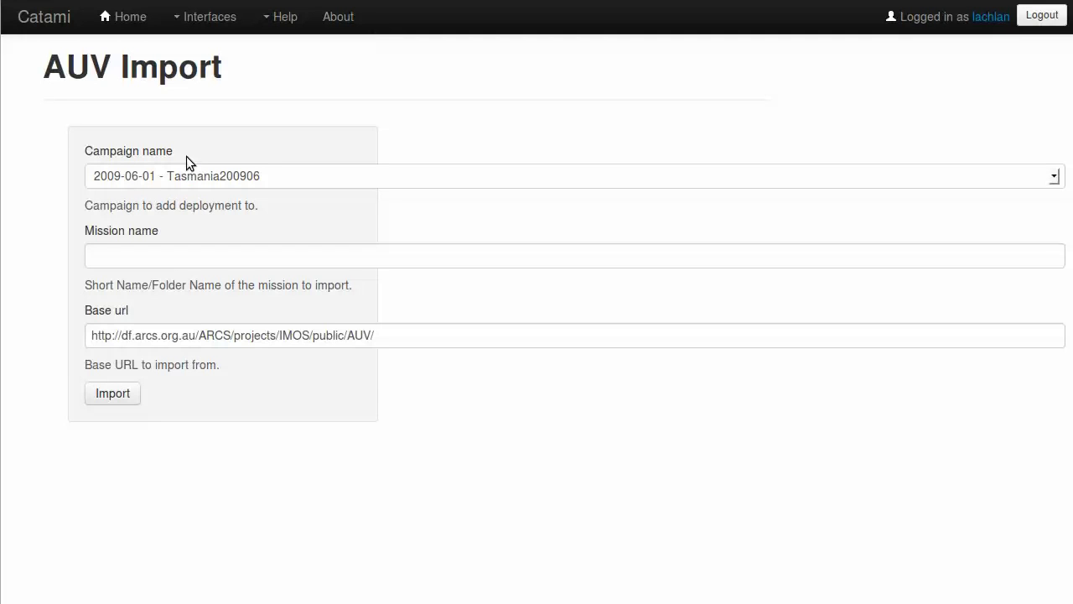
click(241, 178)
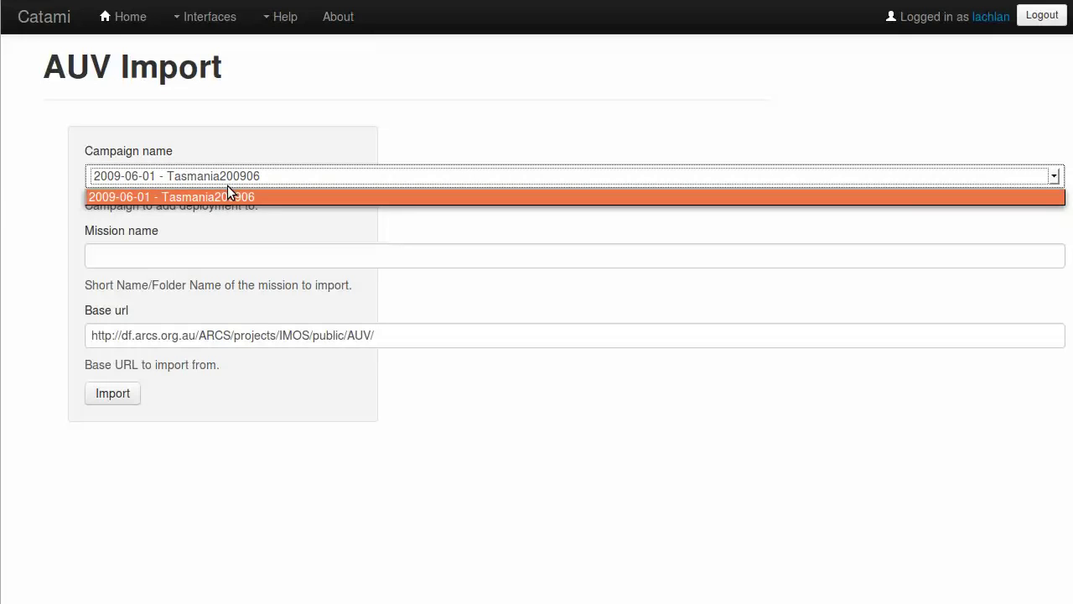
click(231, 195)
click(208, 254)
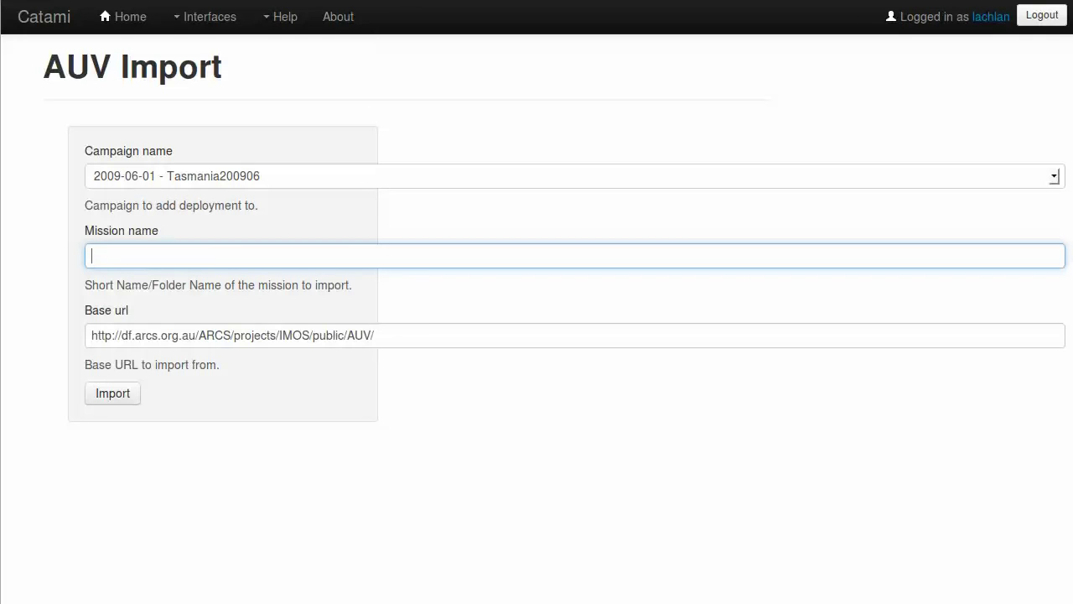
Step: Switch to ARCS Data Fabric, open r20090612_115522_freycinet_mpa_06_sand inside the Tasmania200906 folder, and copy that mission folder's name
key(ctrl+Tab)
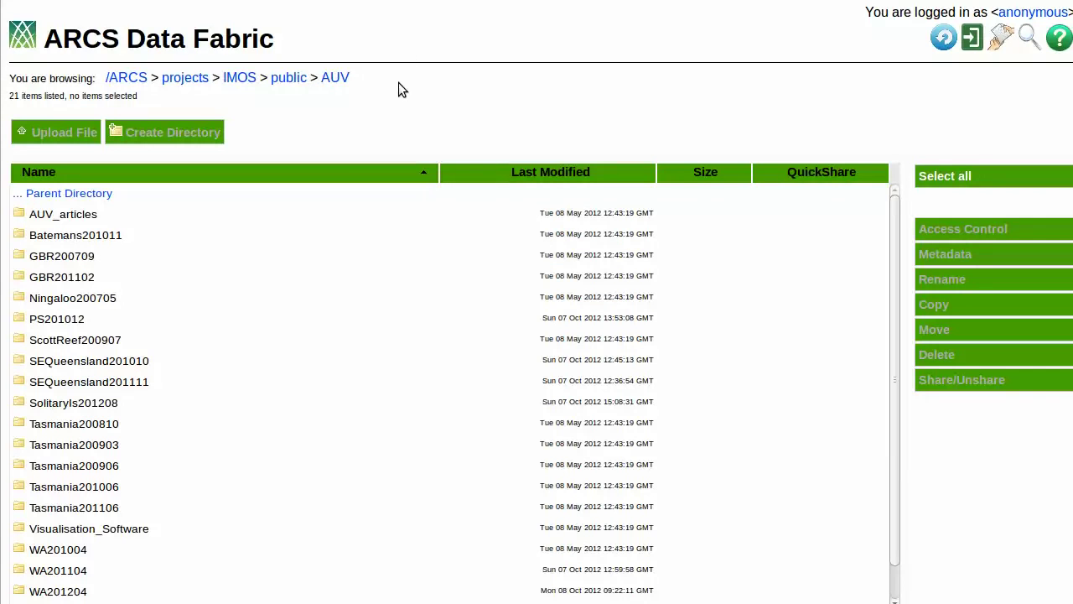
double_click(101, 467)
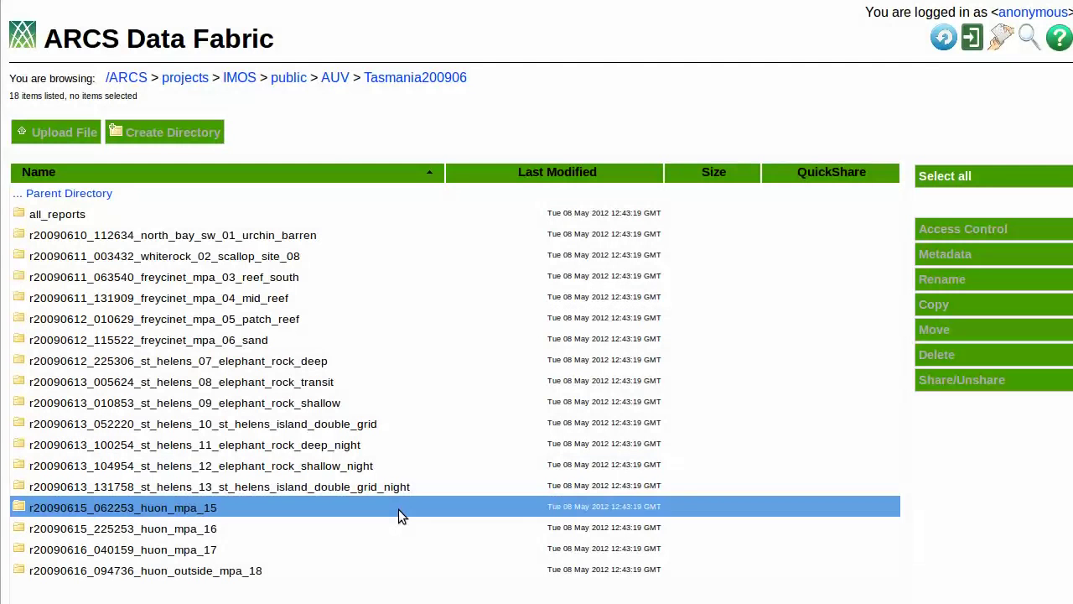
click(225, 342)
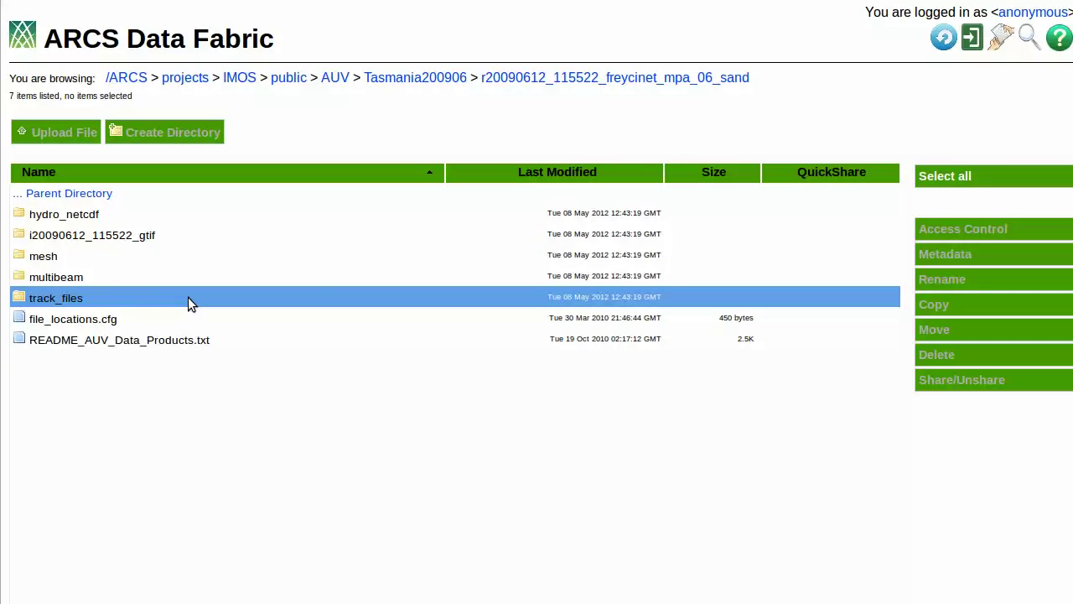
drag(771, 77, 486, 89)
key(ctrl+c)
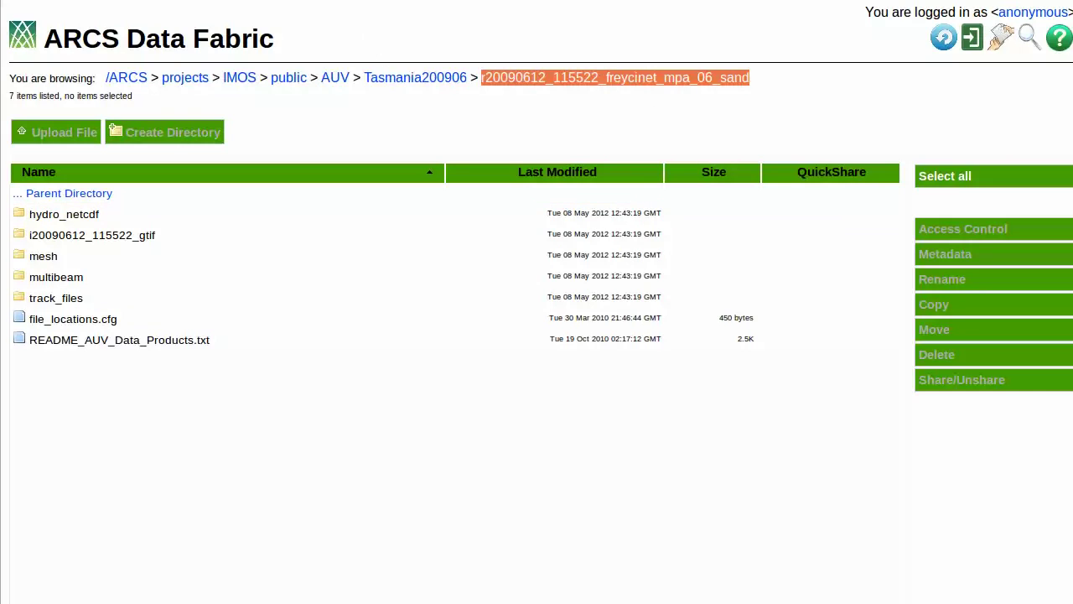
Step: Return to Catami, paste r20090612_115522_freycinet_mpa_06_sand as the mission name, and import the AUV deployment
key(ctrl+Tab)
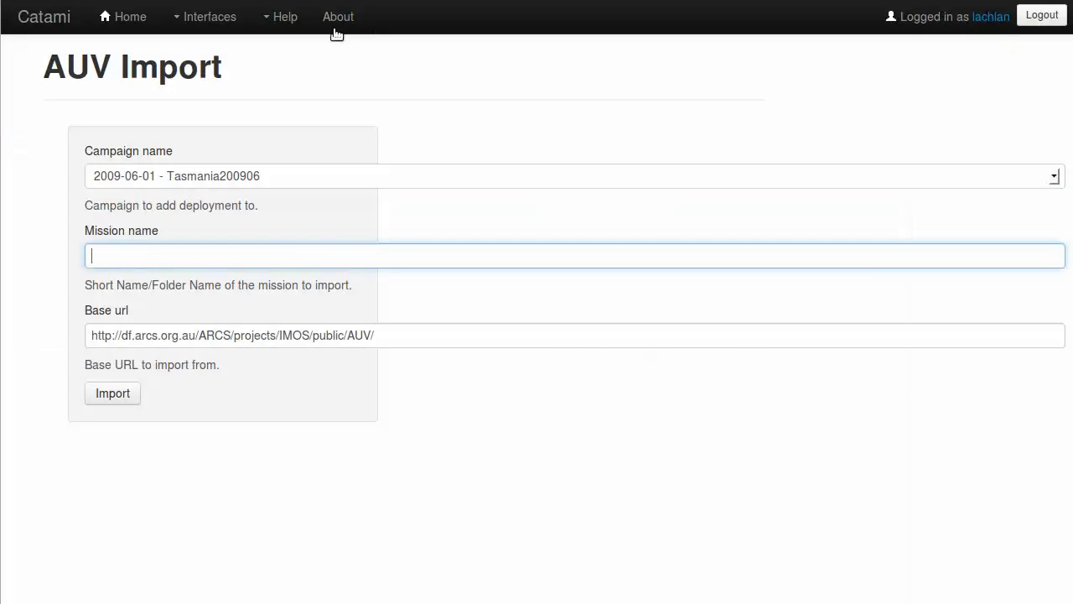
right_click(236, 254)
click(305, 333)
click(286, 306)
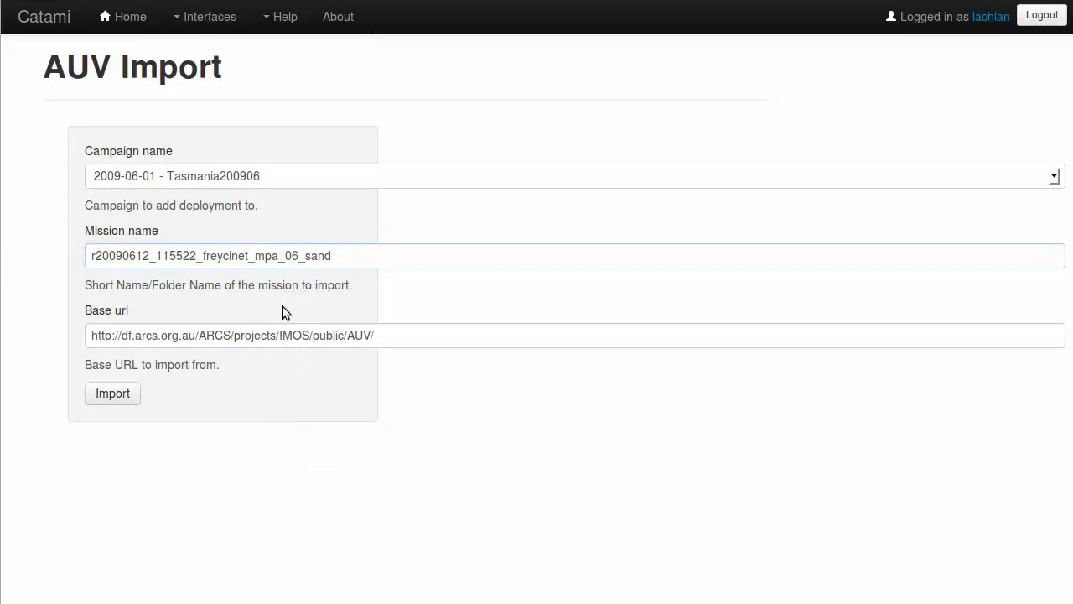
click(137, 398)
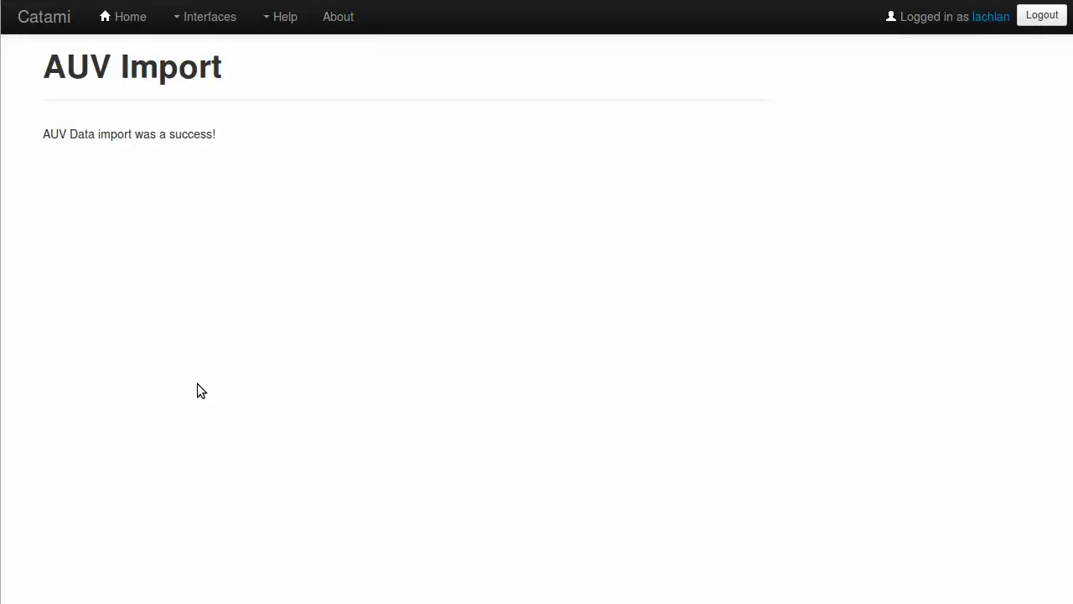
Step: Open the metadata file staging form and choose Ningaloo_BRUVS_cleansed.xls from the Downloads folder as the metadata file
click(208, 14)
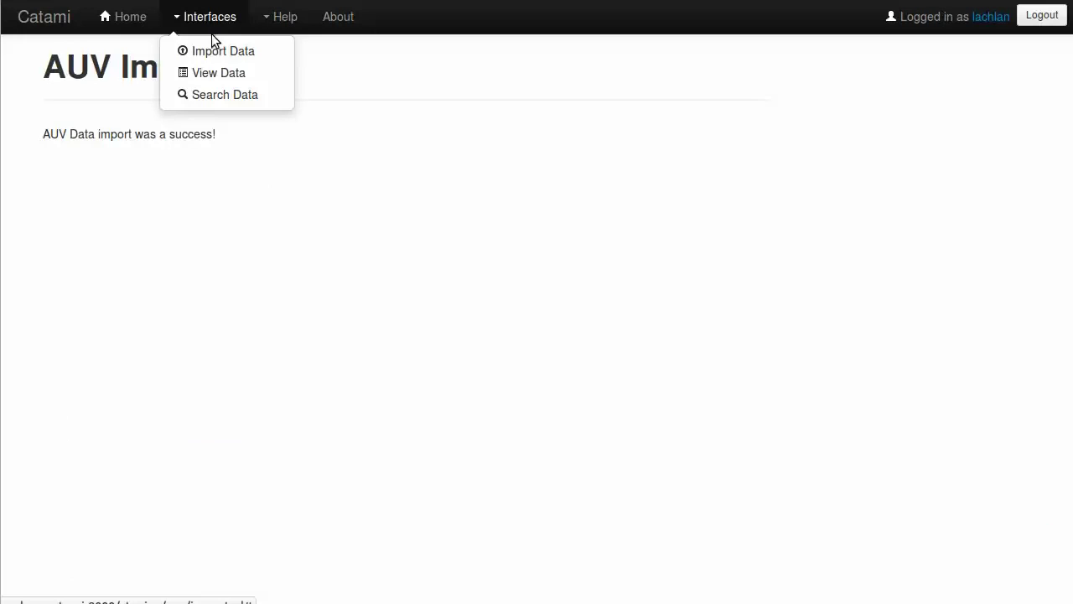
click(215, 54)
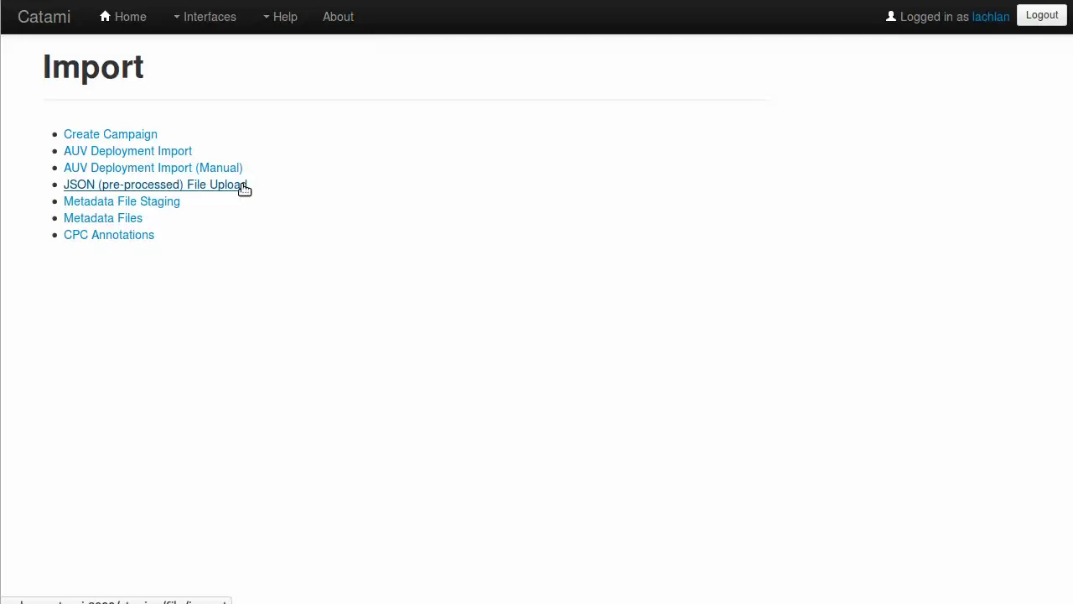
click(173, 201)
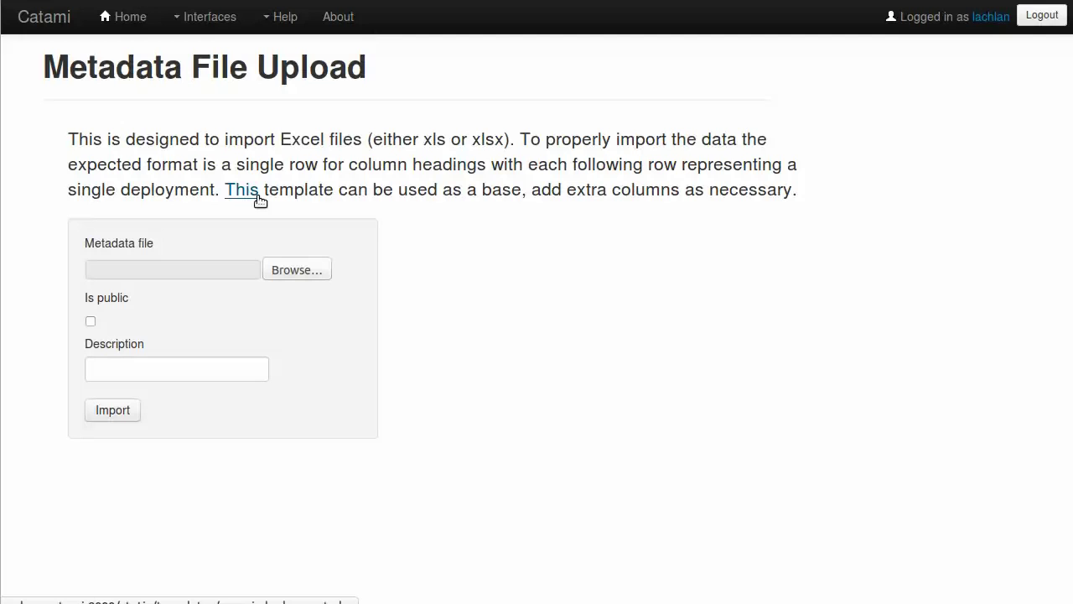
click(292, 268)
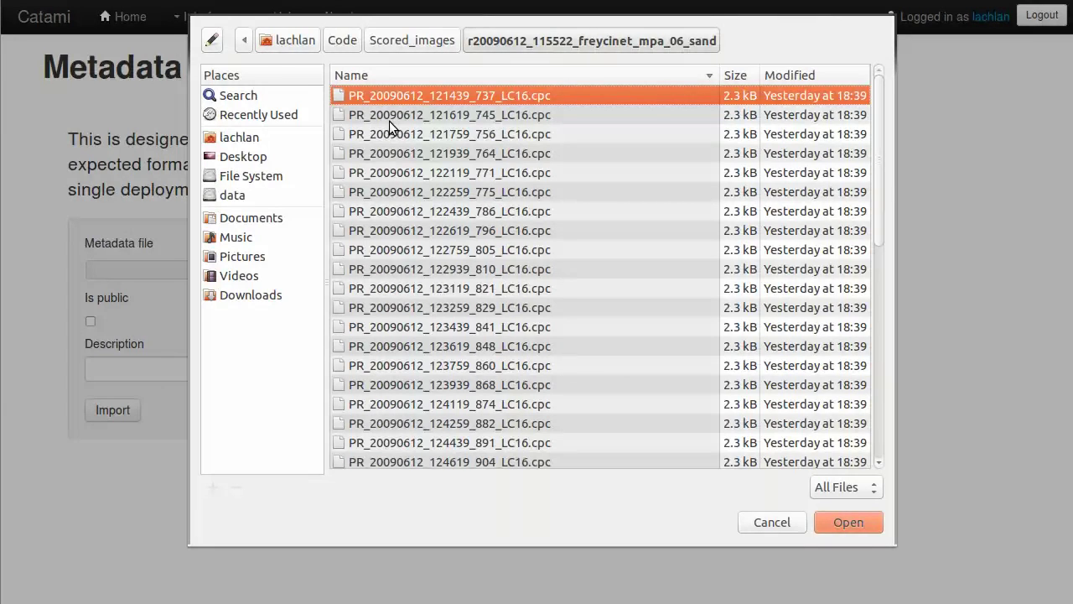
click(310, 41)
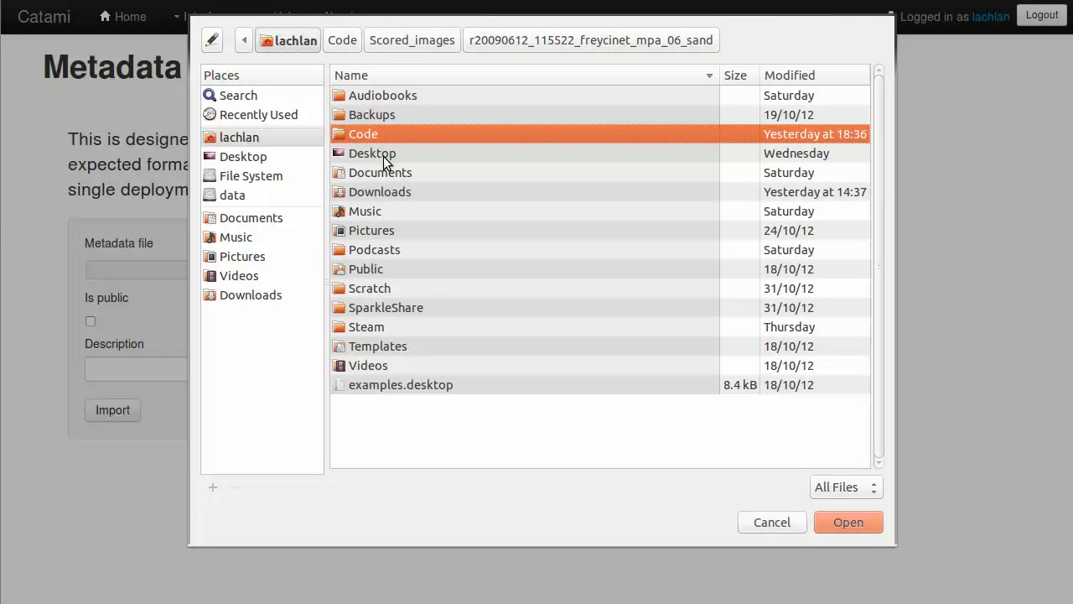
double_click(395, 191)
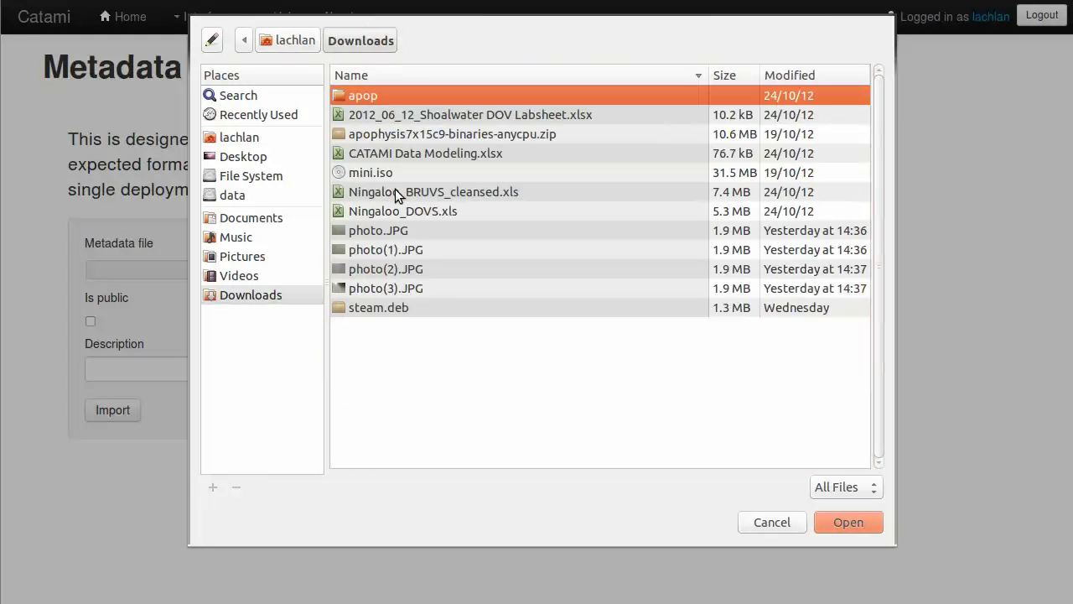
click(461, 191)
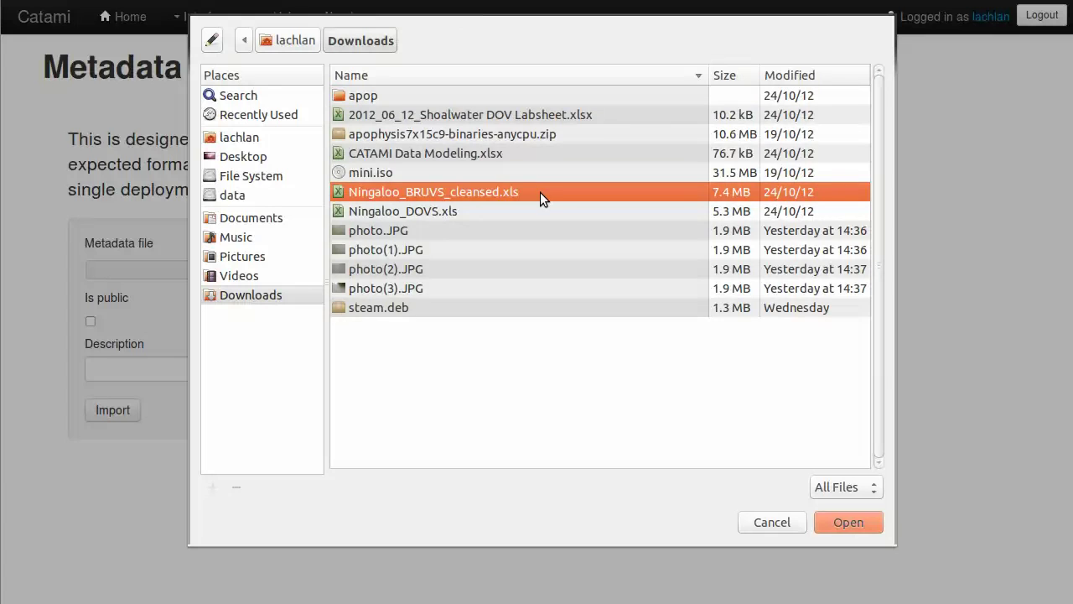
double_click(540, 192)
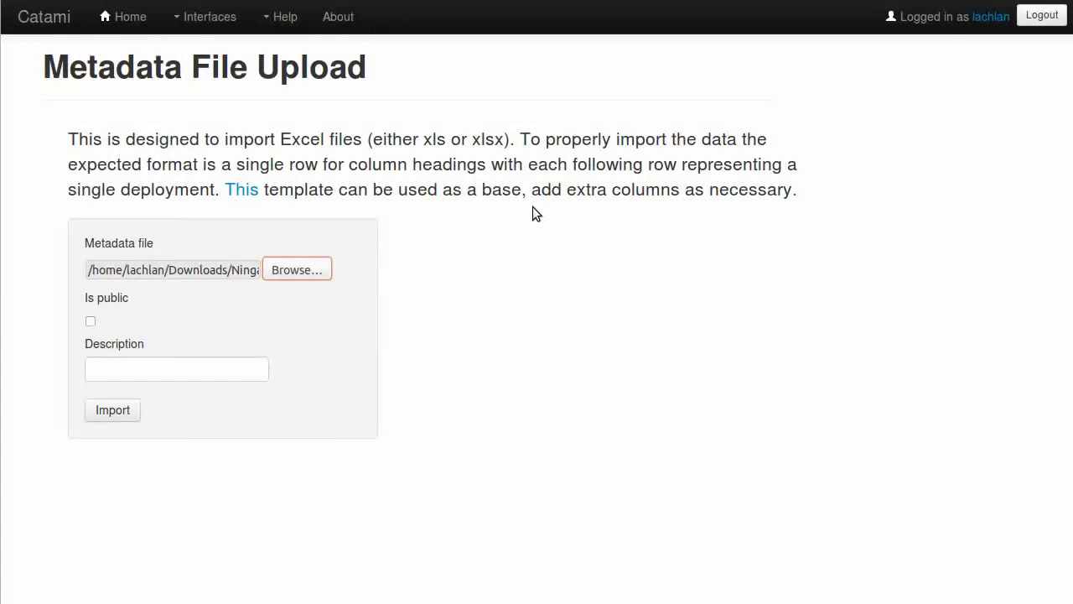
Step: Make the metadata file public, describe it as "Ningaloo BRUVs cleansed", and import it
click(90, 323)
click(187, 376)
text(Ningaloo B)
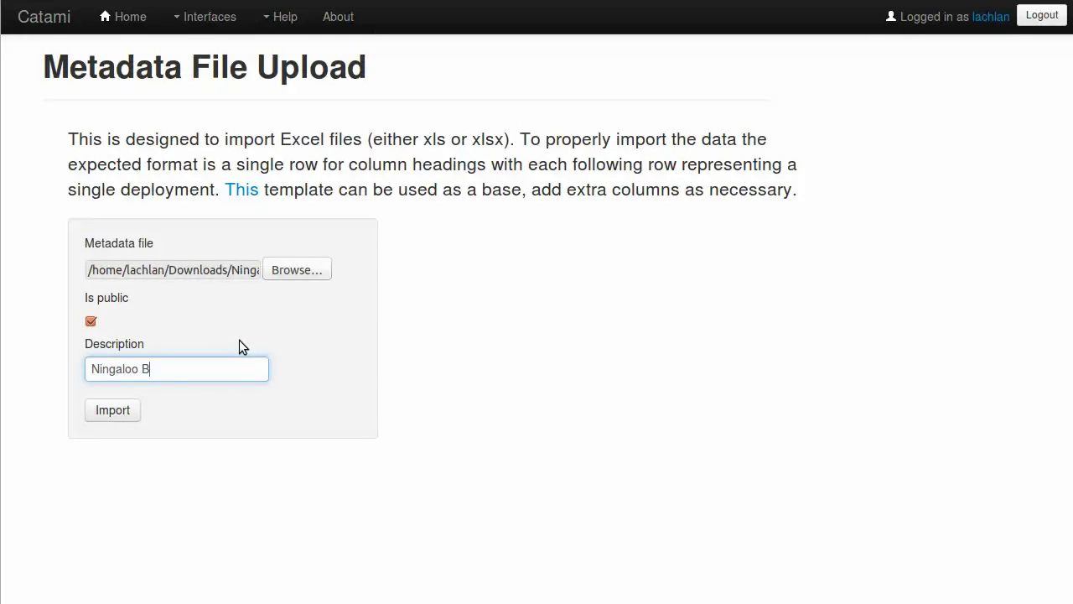
text(RUVs cleansed)
click(114, 413)
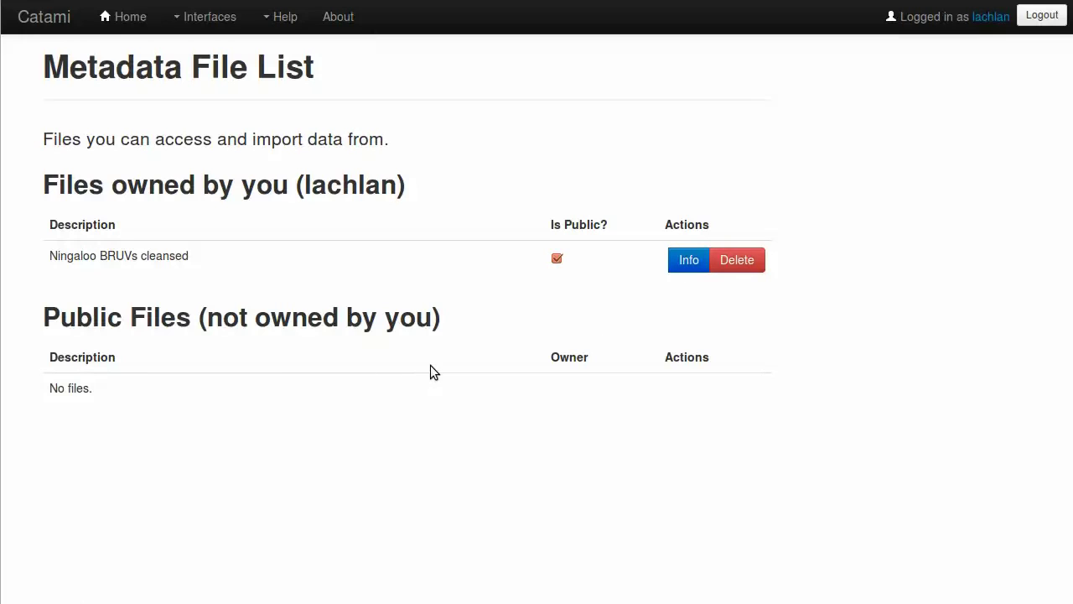
Step: Open the info page of the Ningaloo BRUVs cleansed file and review its sheets and column headings
click(699, 268)
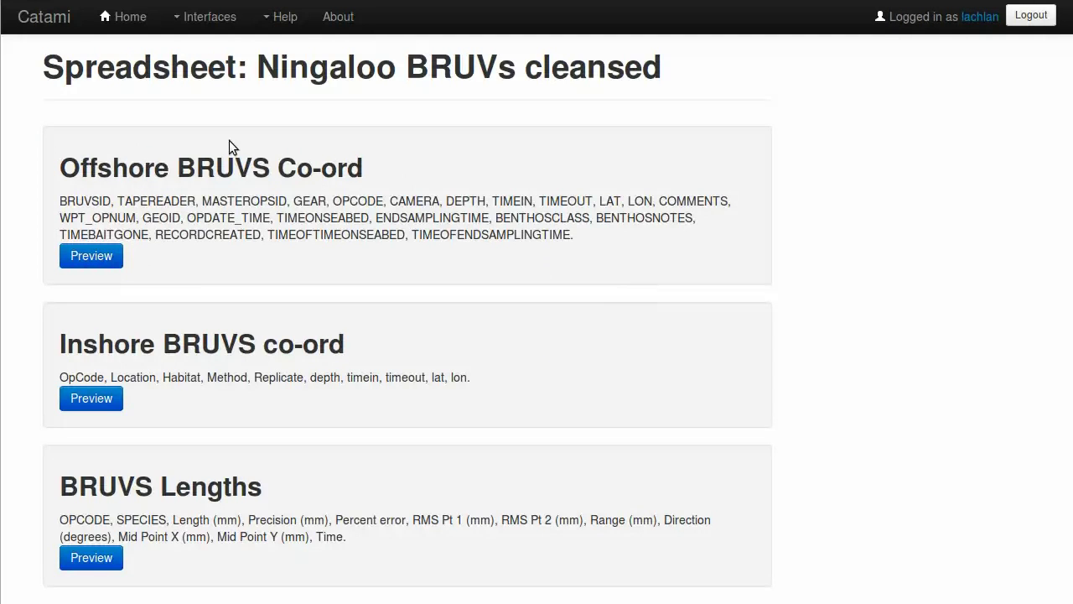
scroll(356, 214, down, 3)
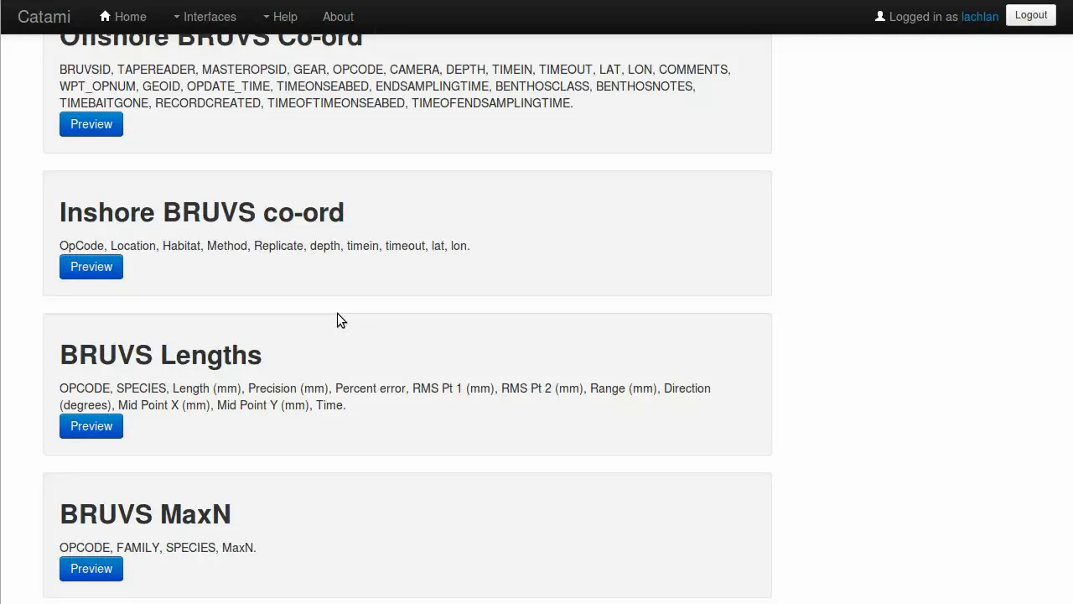
scroll(337, 320, up, 3)
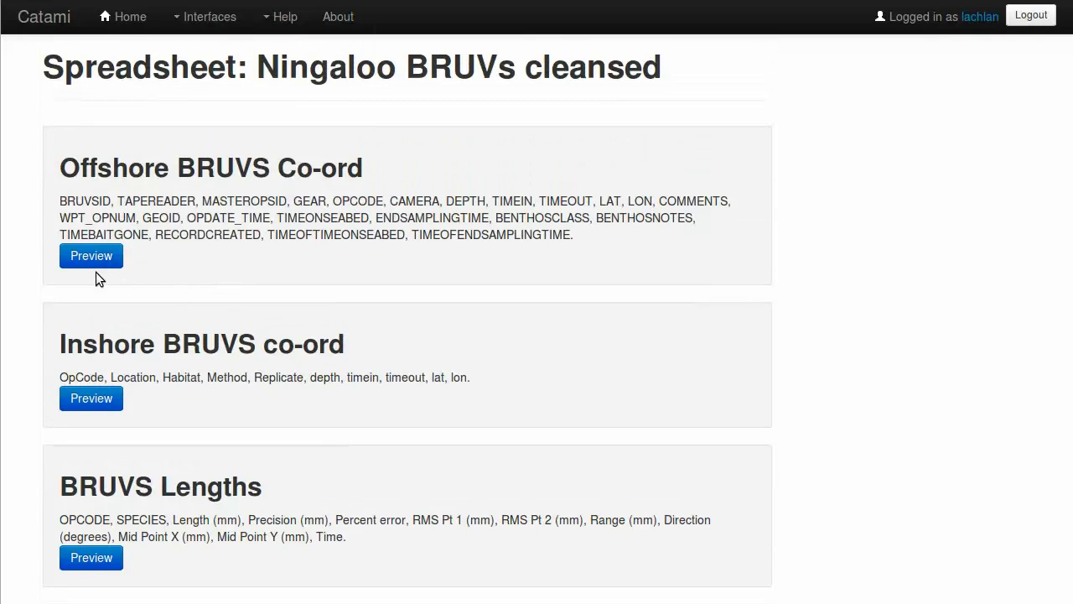
Step: Preview the Offshore BRUVS Co-ord sheet and examine its columns across the full table width
click(87, 257)
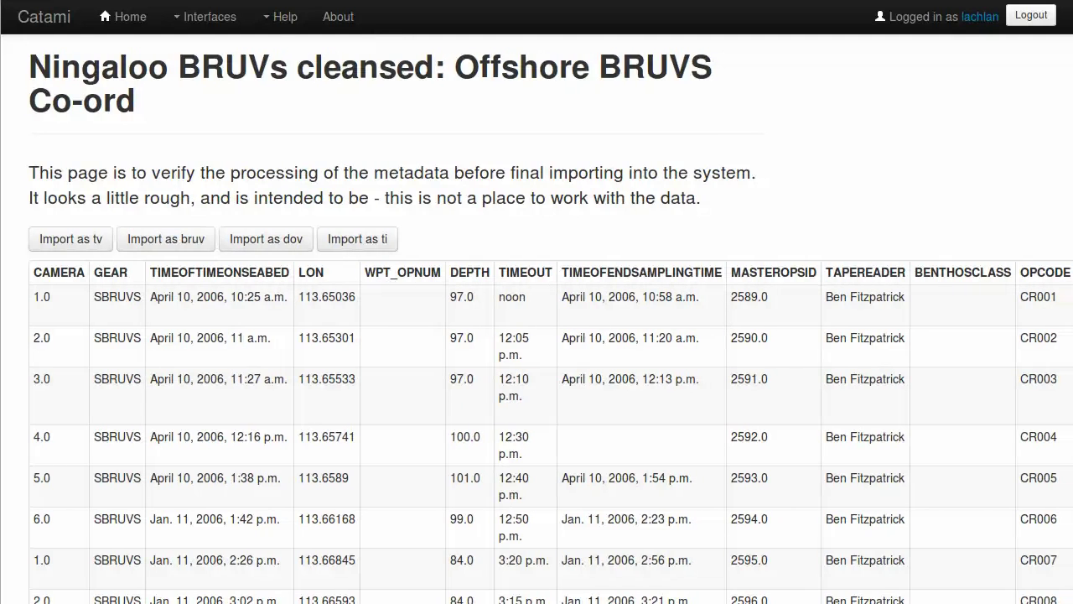
scroll(536, 378, right, 3)
scroll(512, 585, right, 10)
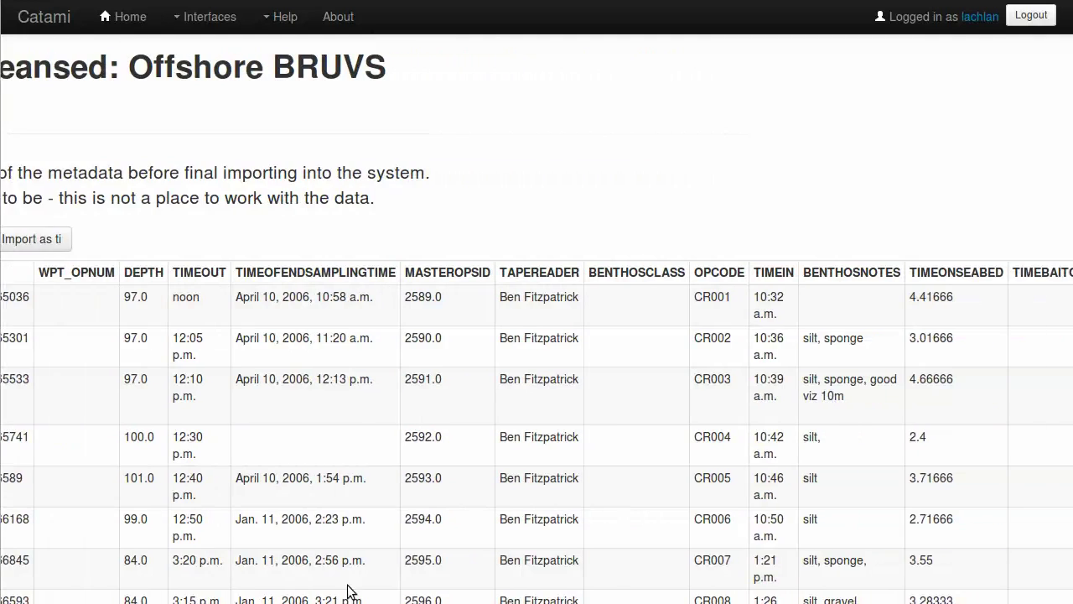
scroll(512, 585, right, 7)
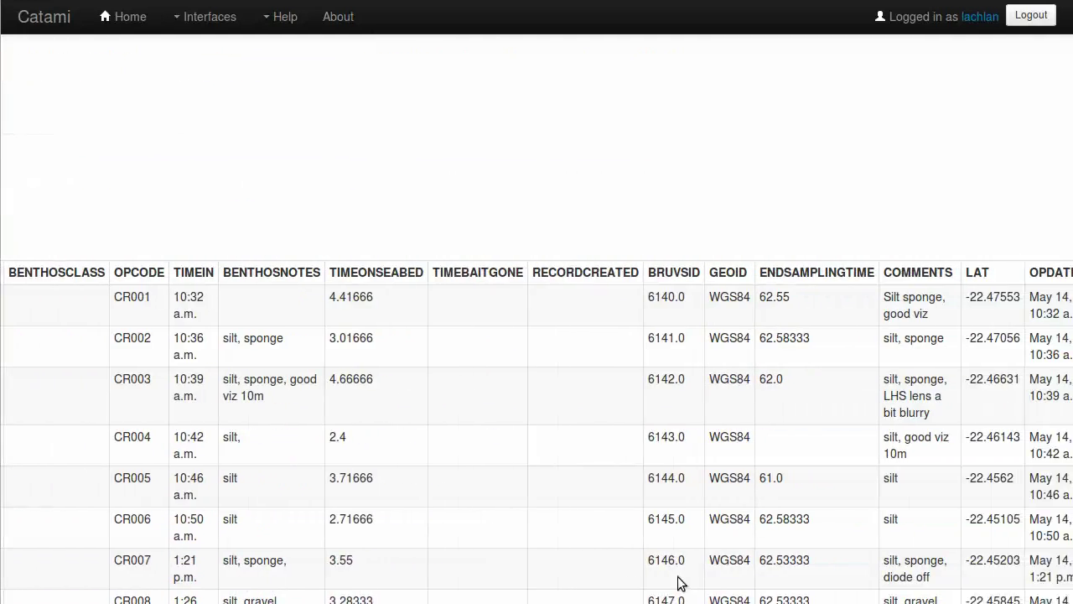
scroll(738, 592, left, 9)
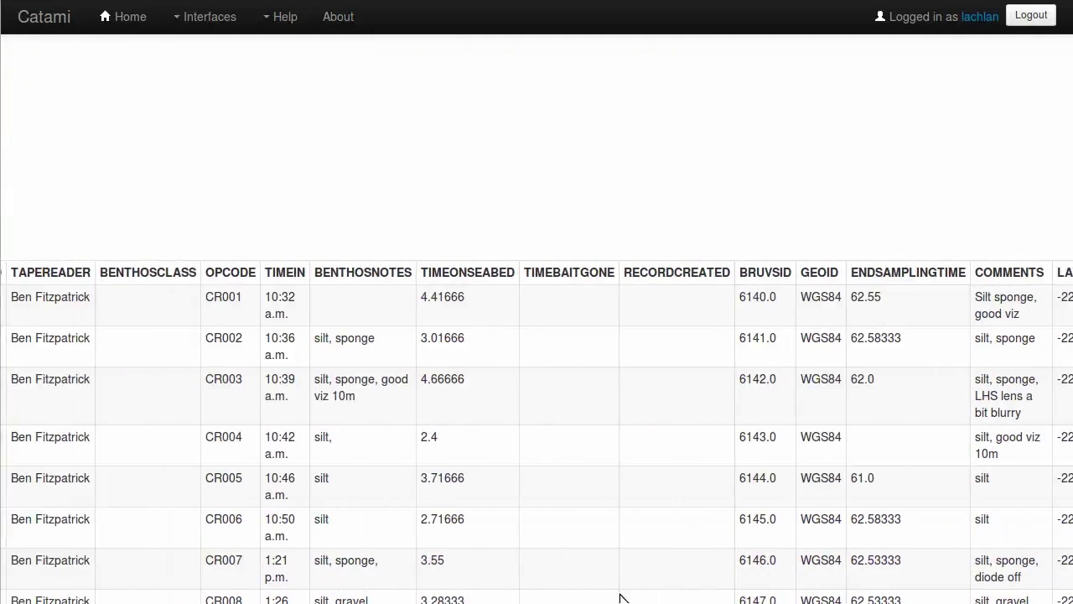
scroll(536, 336, left, 8)
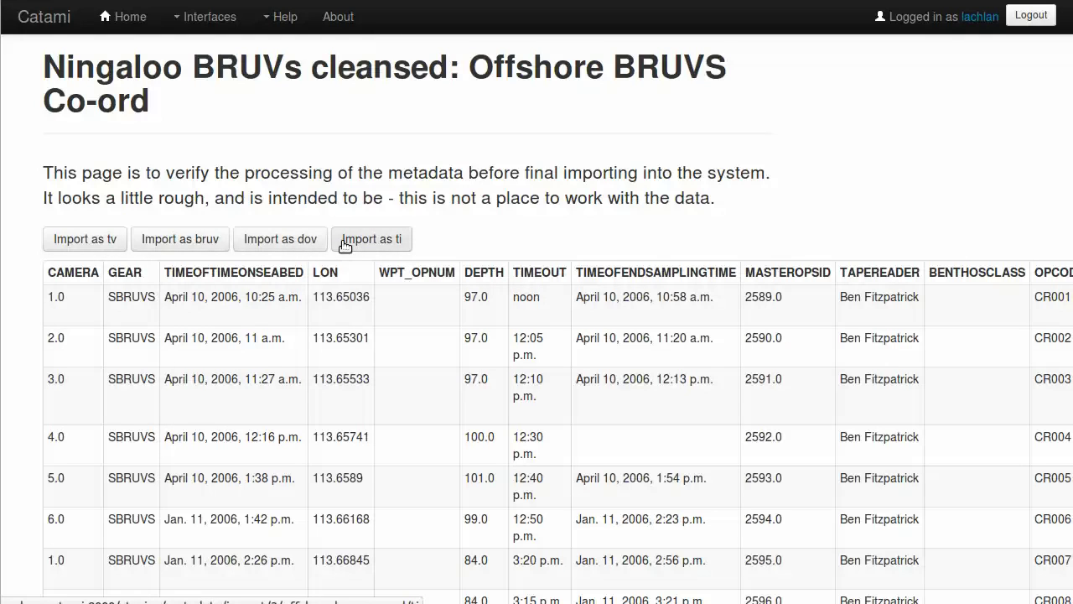
Step: Start importing the sheet as bruv and parse the start position from the LAT and LON columns
click(184, 245)
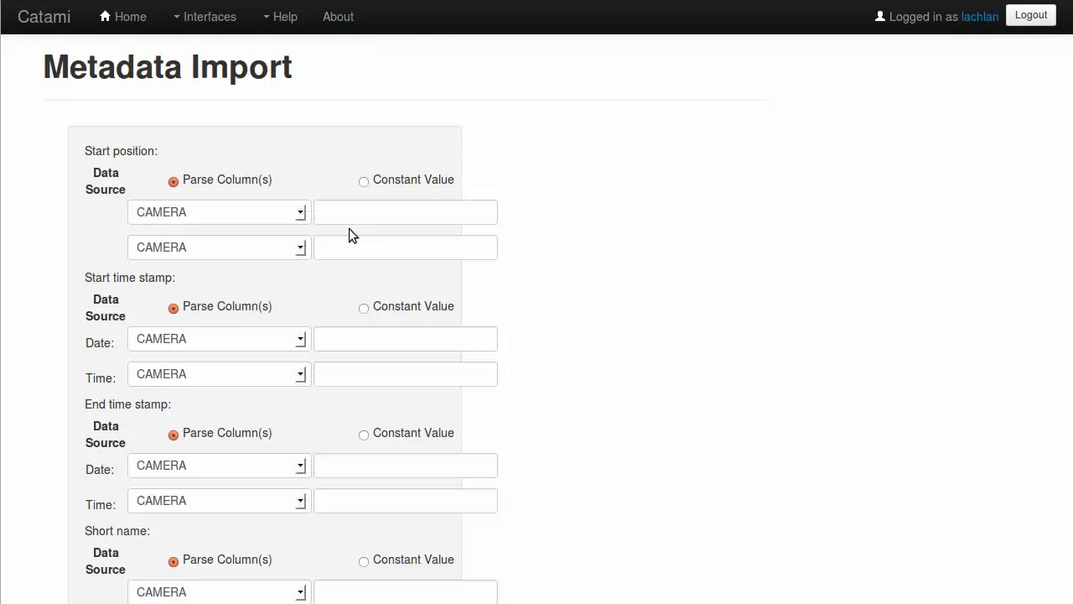
click(250, 213)
scroll(224, 484, down, 2)
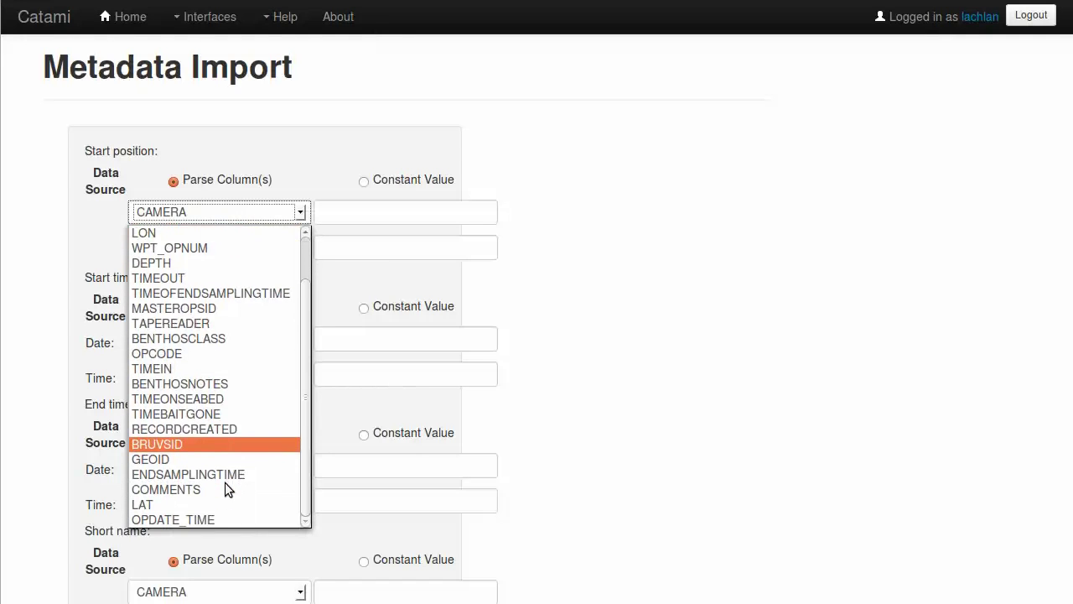
click(216, 503)
click(223, 247)
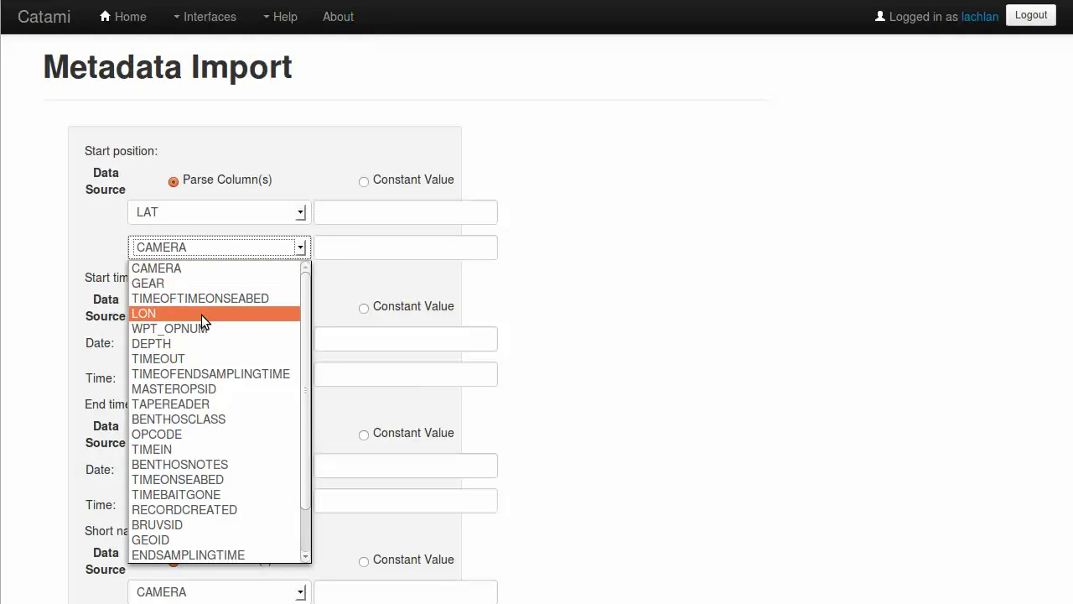
click(201, 314)
Step: Parse both the date and the time of the start time stamp from the OPDATE_TIME column
click(209, 338)
scroll(218, 469, down, 3)
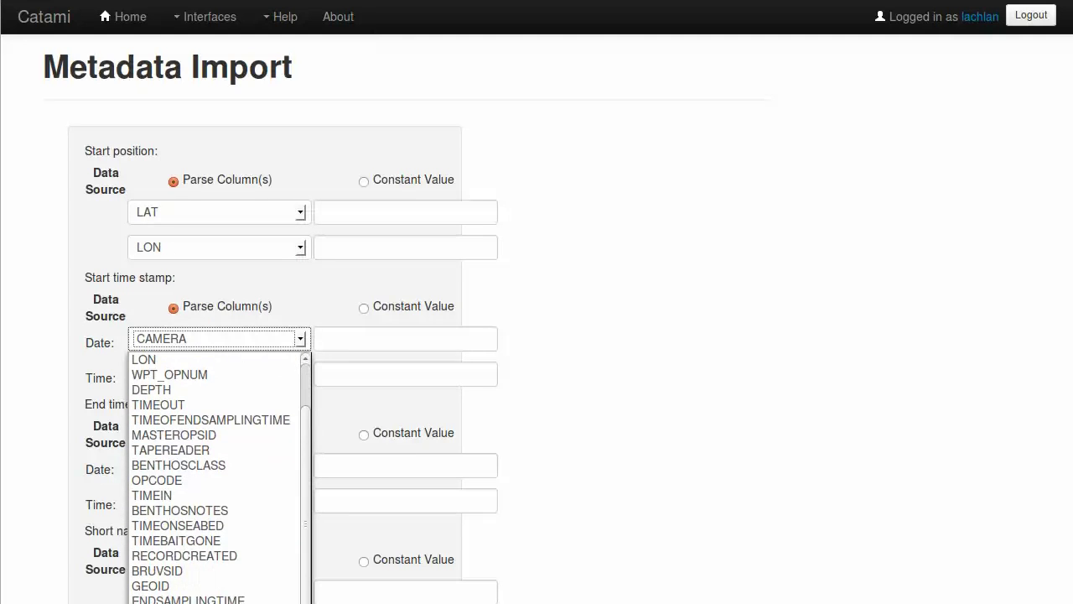
scroll(191, 486, down, 1)
click(191, 486)
click(221, 371)
scroll(206, 469, down, 2)
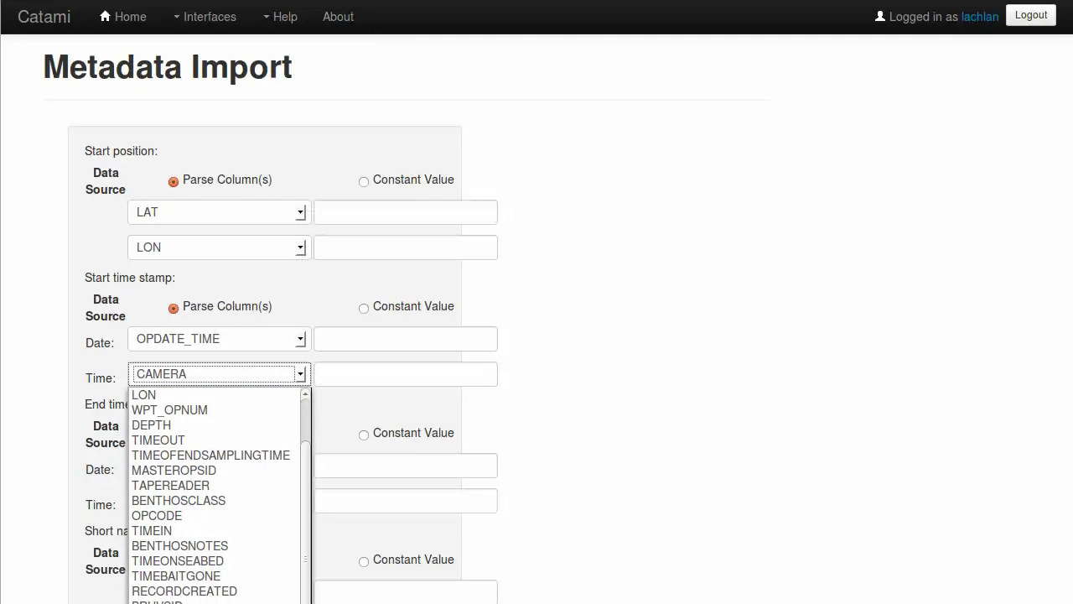
click(202, 502)
Step: Parse the end time stamp's date from the OPDATE_TIME column and its time from the TIMEOUT column
click(212, 465)
scroll(211, 487, down, 3)
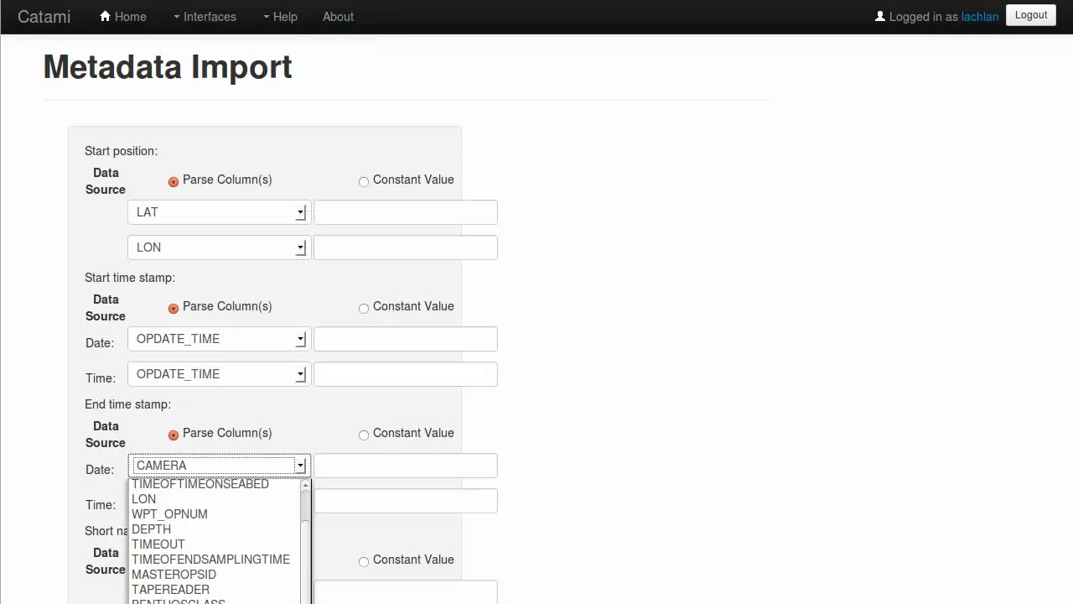
scroll(212, 520, up, 1)
click(211, 487)
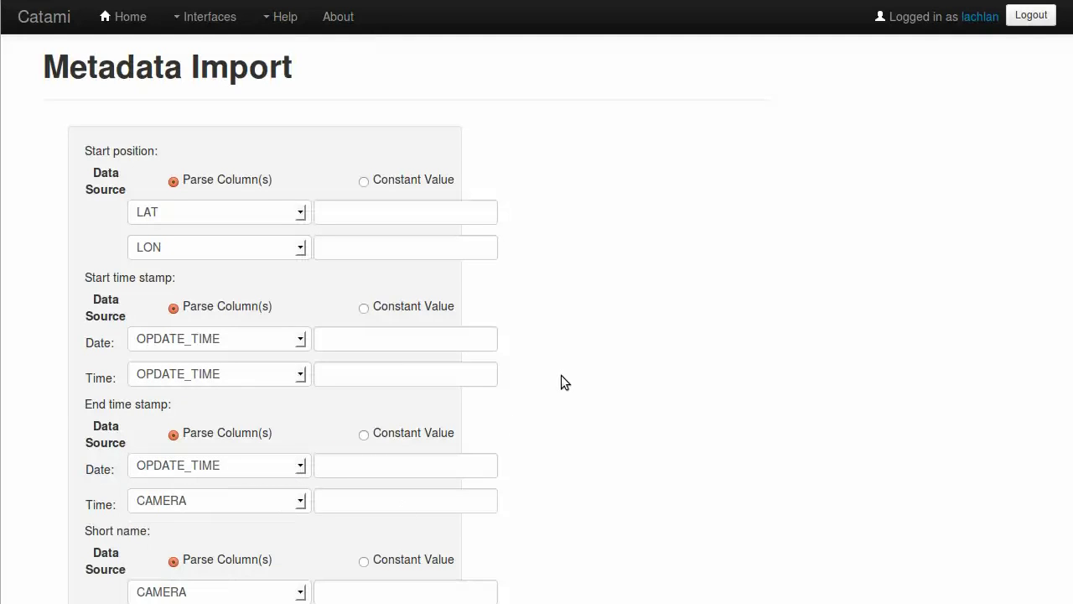
scroll(561, 375, down, 3)
click(243, 360)
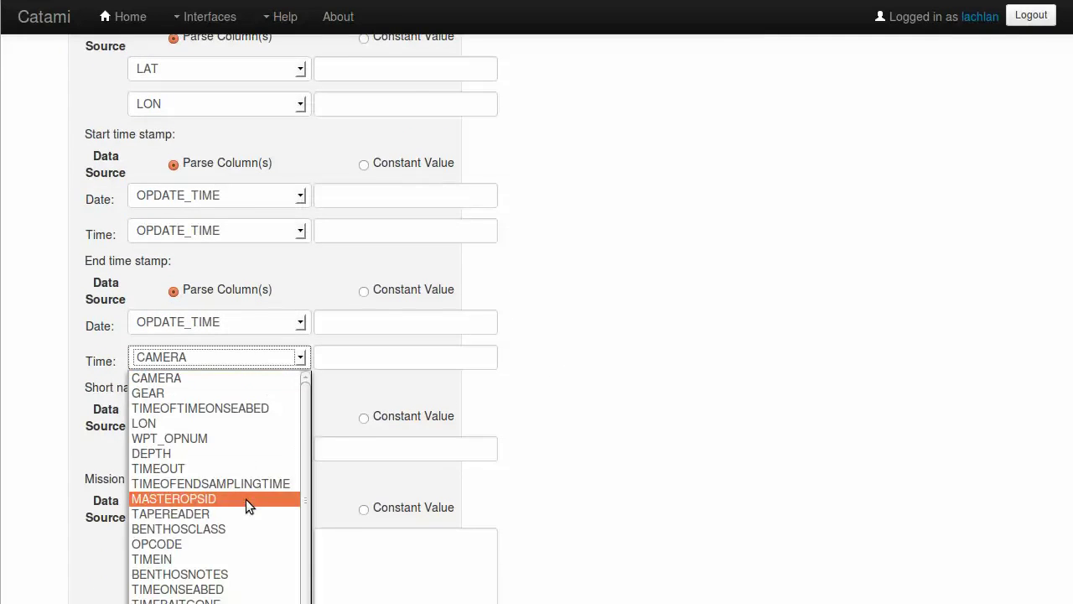
click(246, 474)
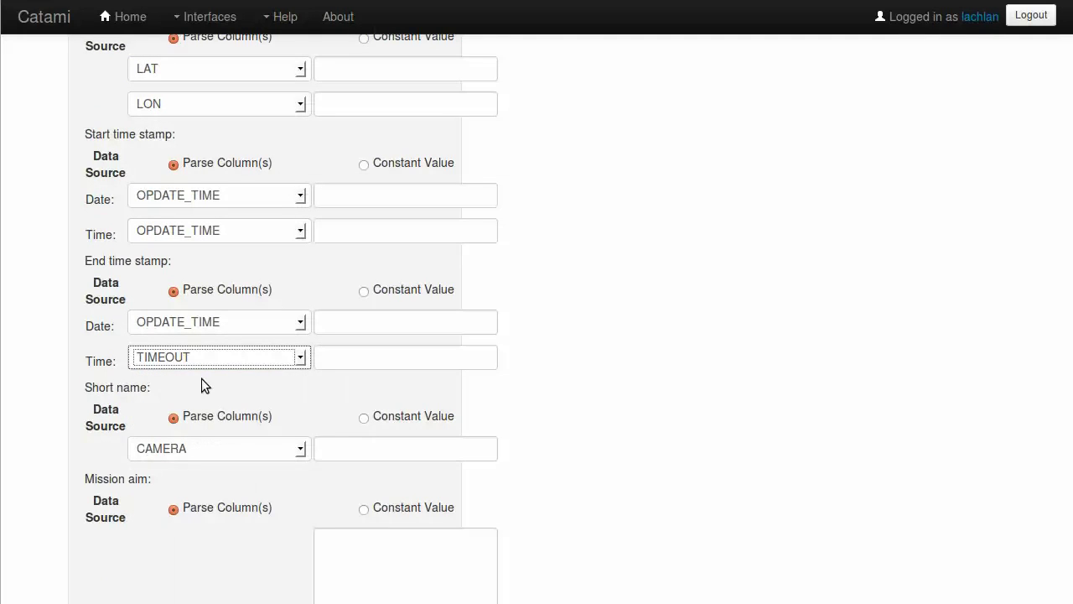
Step: Parse the short name from the BRUVSID column
scroll(542, 381, down, 5)
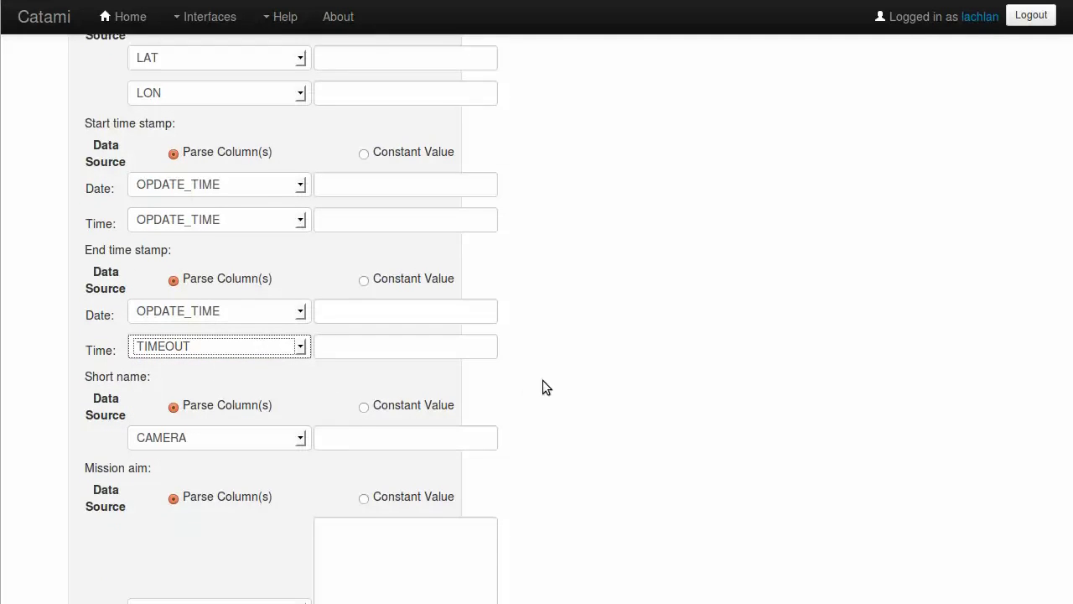
click(247, 206)
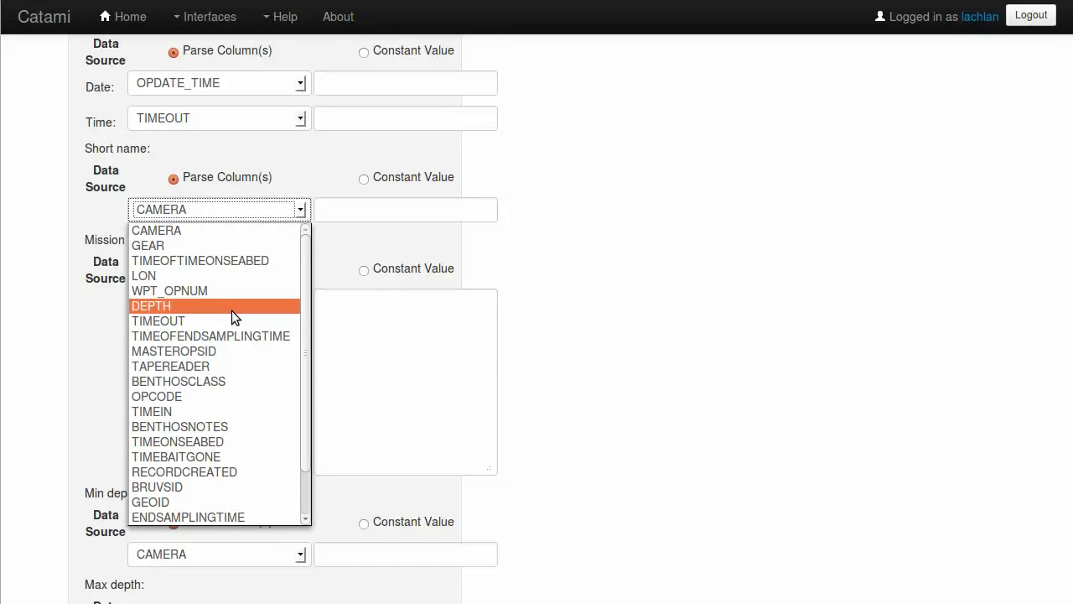
scroll(231, 310, down, 1)
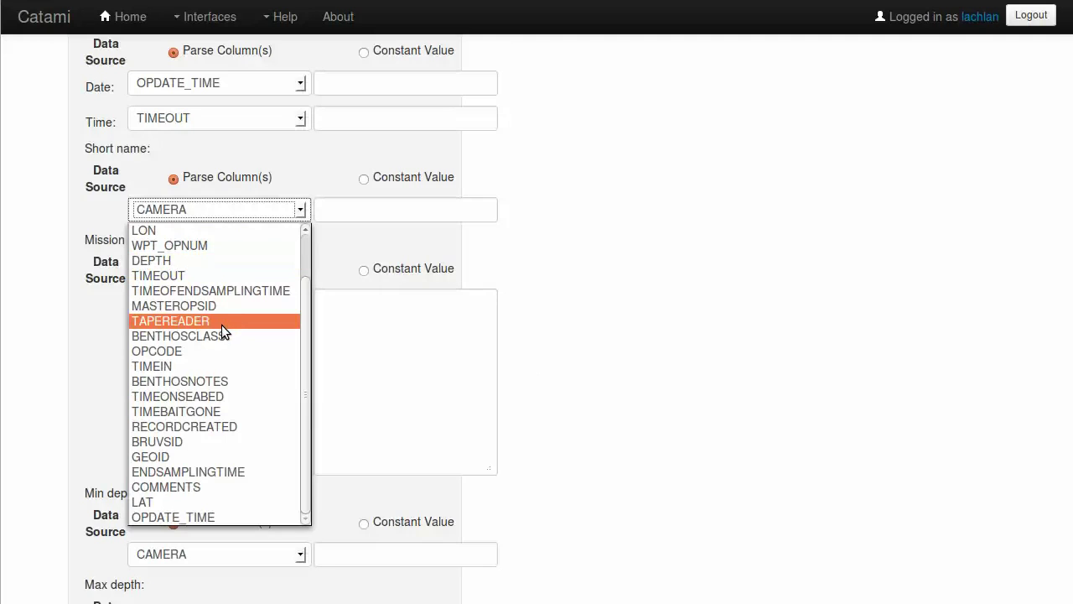
click(200, 444)
click(110, 339)
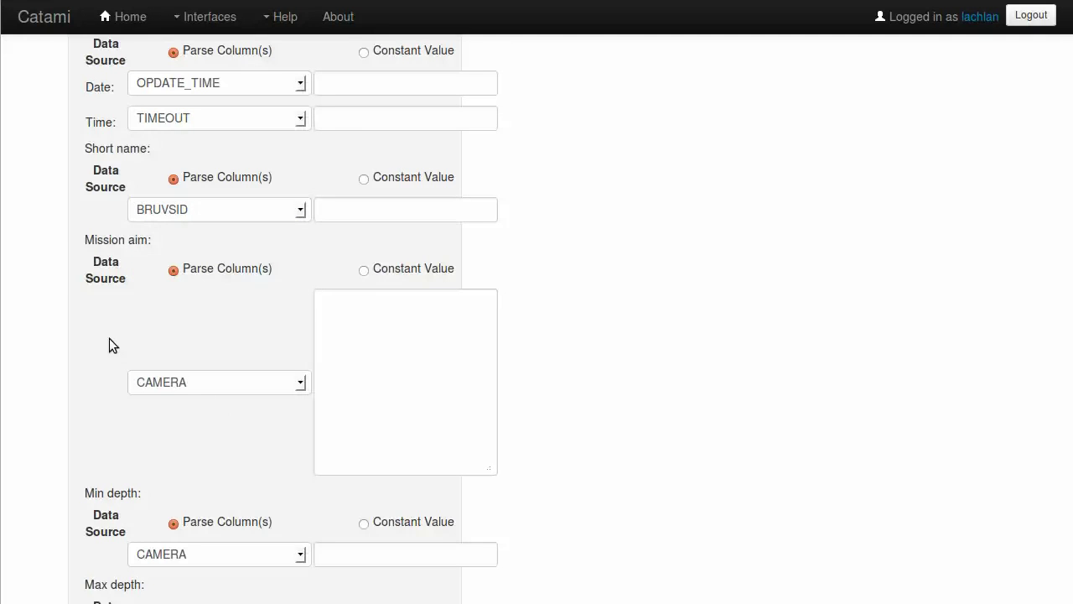
Step: Switch the mission aim to a constant value and enter "BRUV drop"
right_click(183, 364)
click(236, 354)
click(364, 271)
click(401, 346)
text(BRUV)
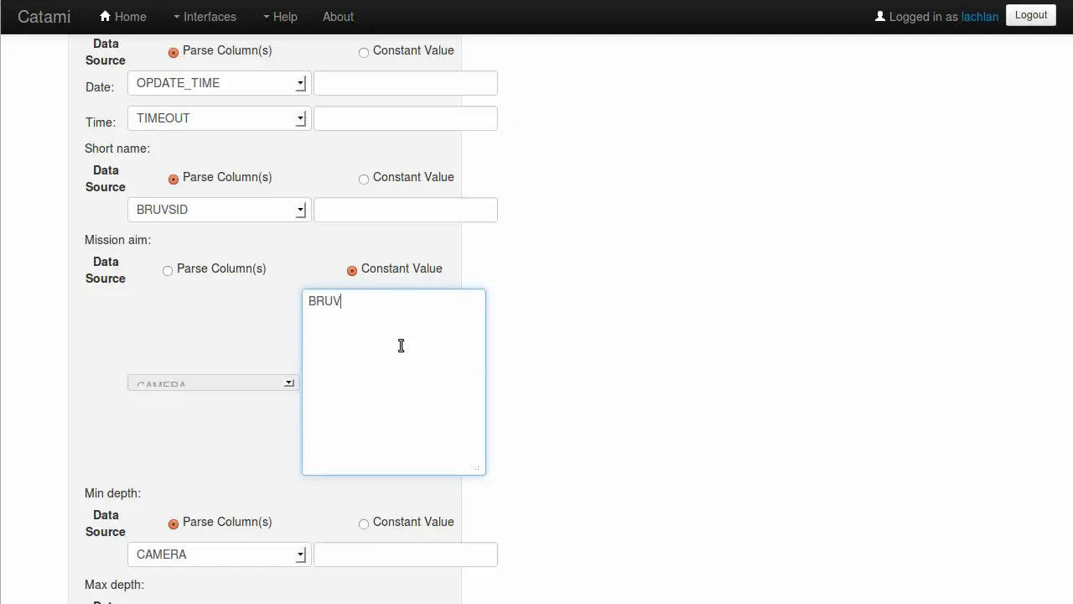
text( drop)
Step: Parse both the min depth and the max depth from the DEPTH column
scroll(558, 327, down, 3)
click(244, 355)
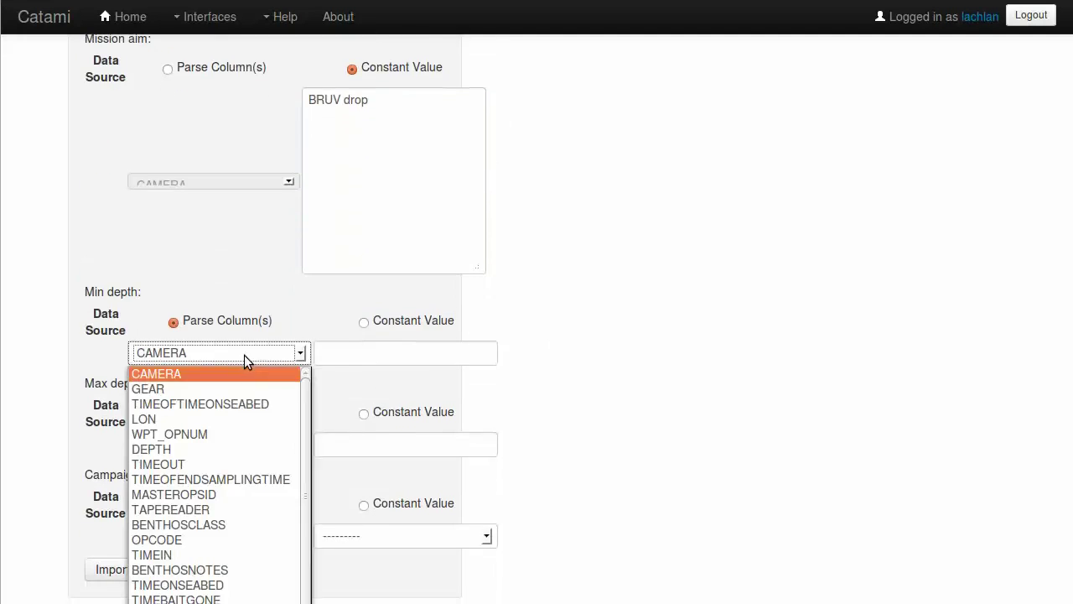
click(203, 449)
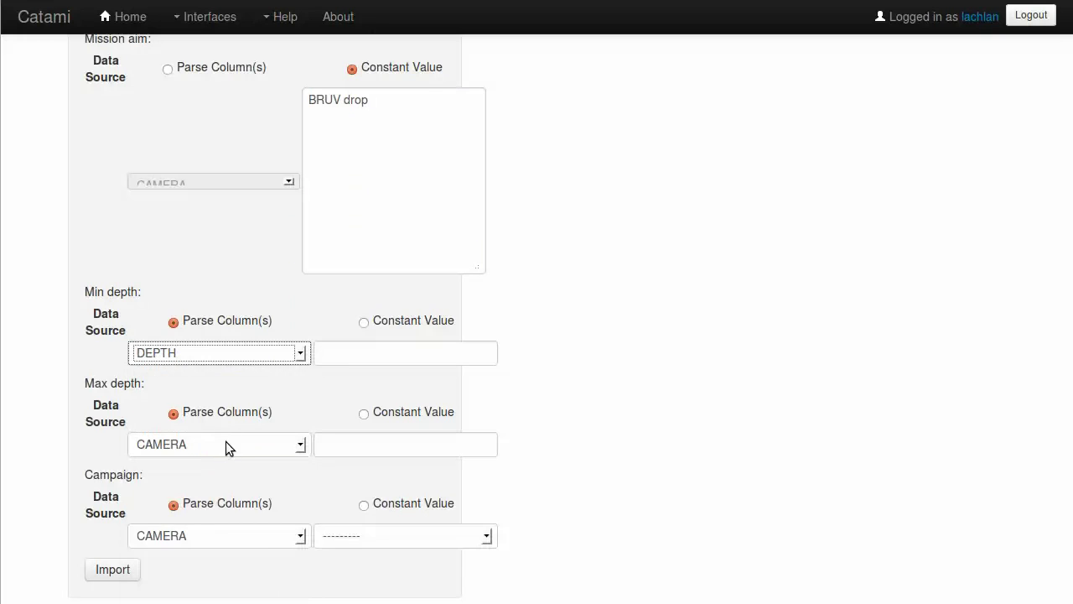
click(226, 443)
click(193, 544)
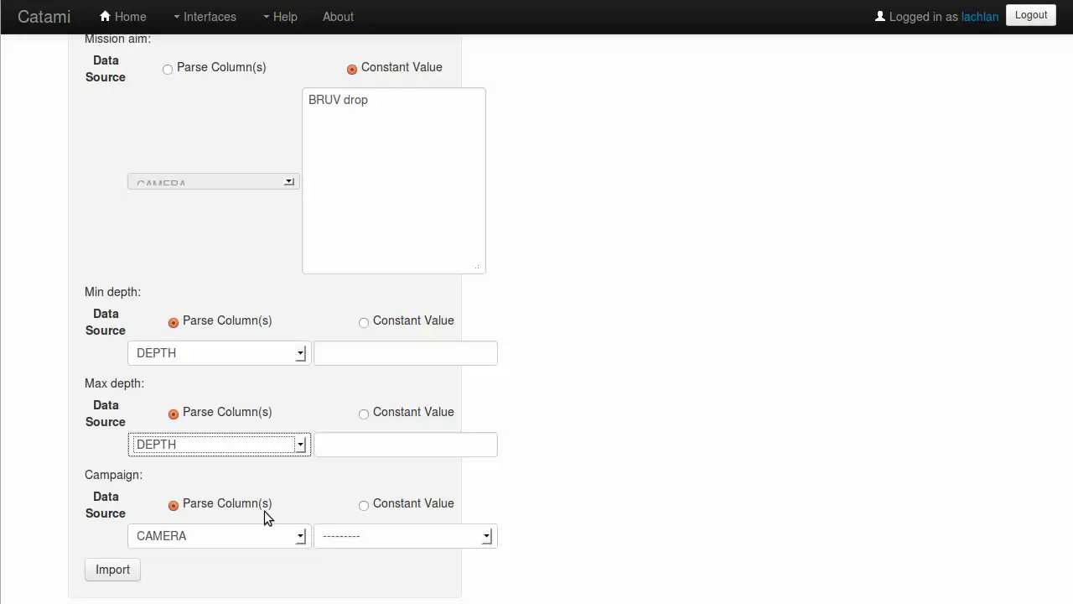
Step: Set the campaign to the constant value 2009-06-01 - Tasmania200906 and import the metadata
click(364, 505)
click(378, 530)
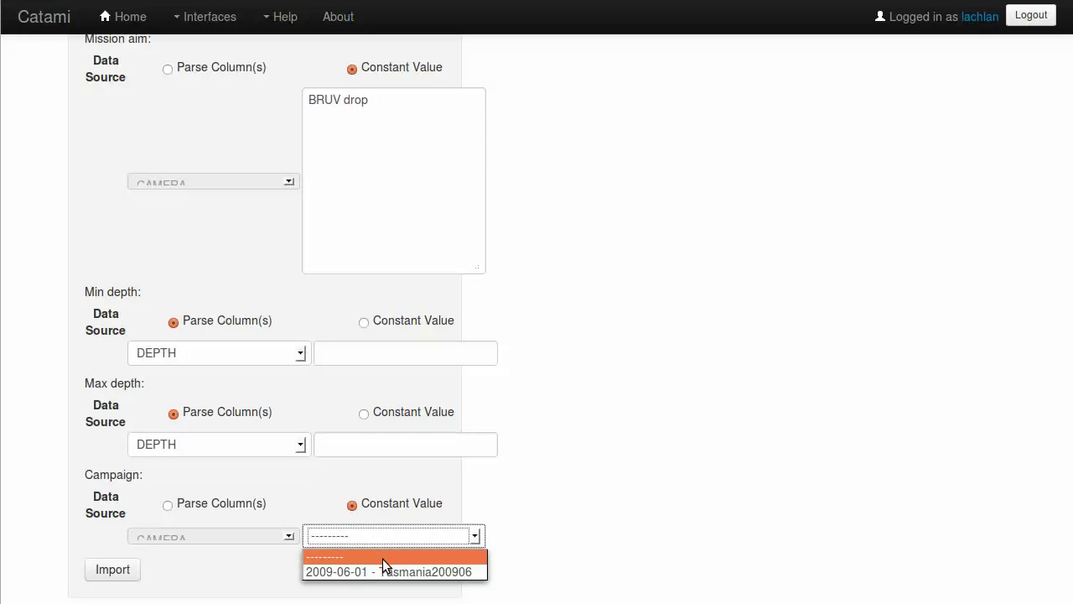
click(432, 572)
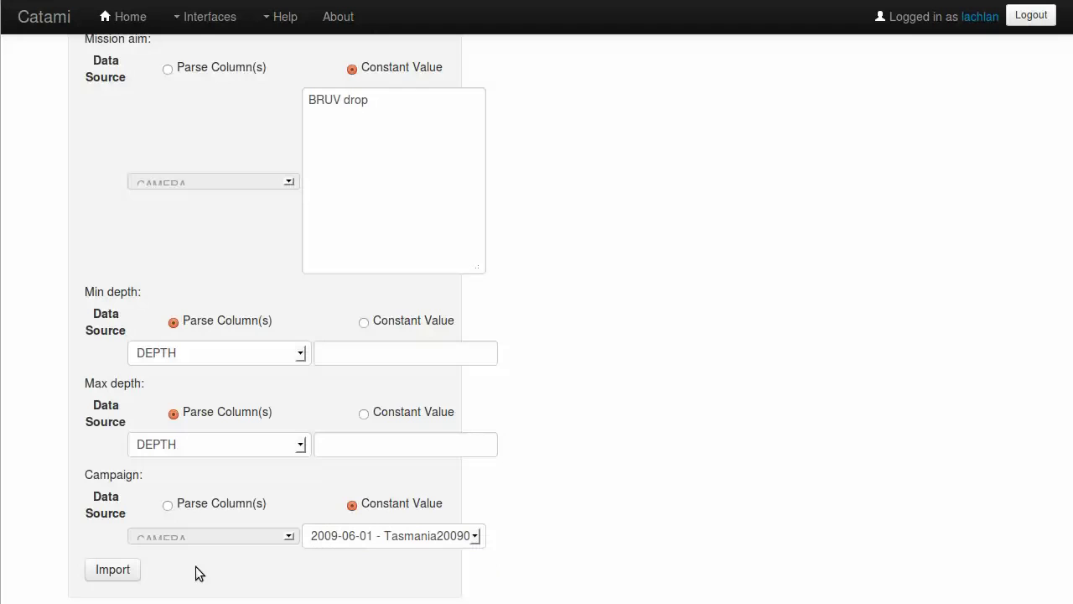
click(103, 566)
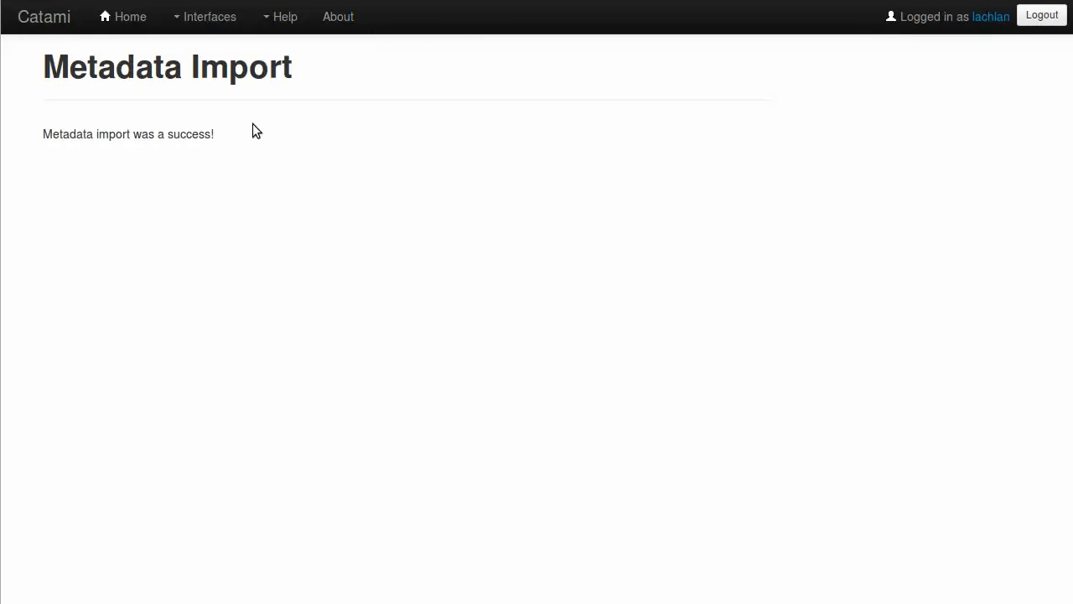
Step: Return to the list of import options and open the CPC annotation import form
click(219, 24)
click(223, 48)
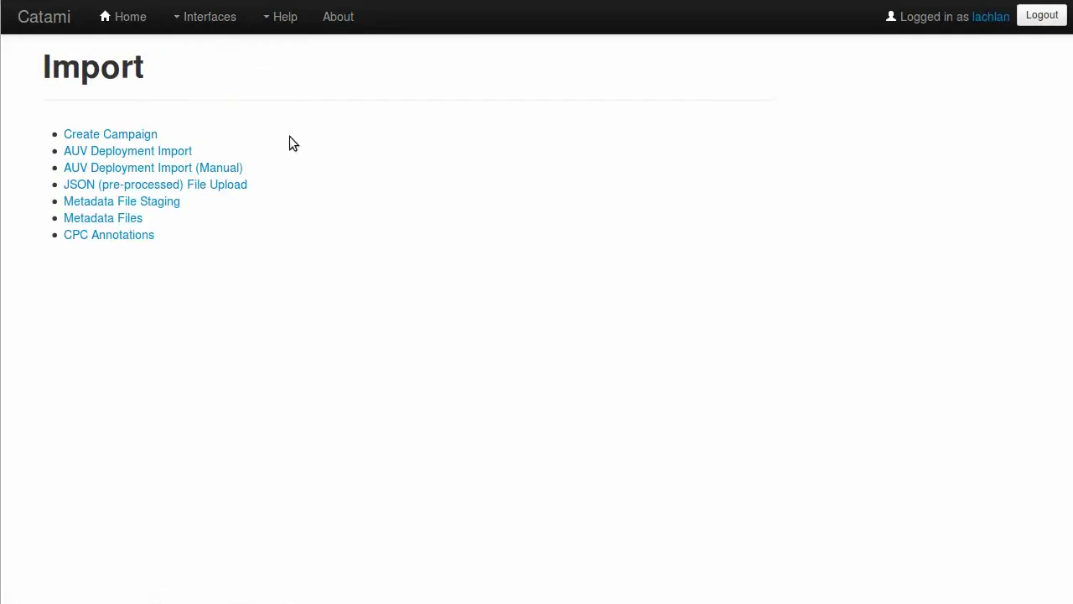
click(134, 238)
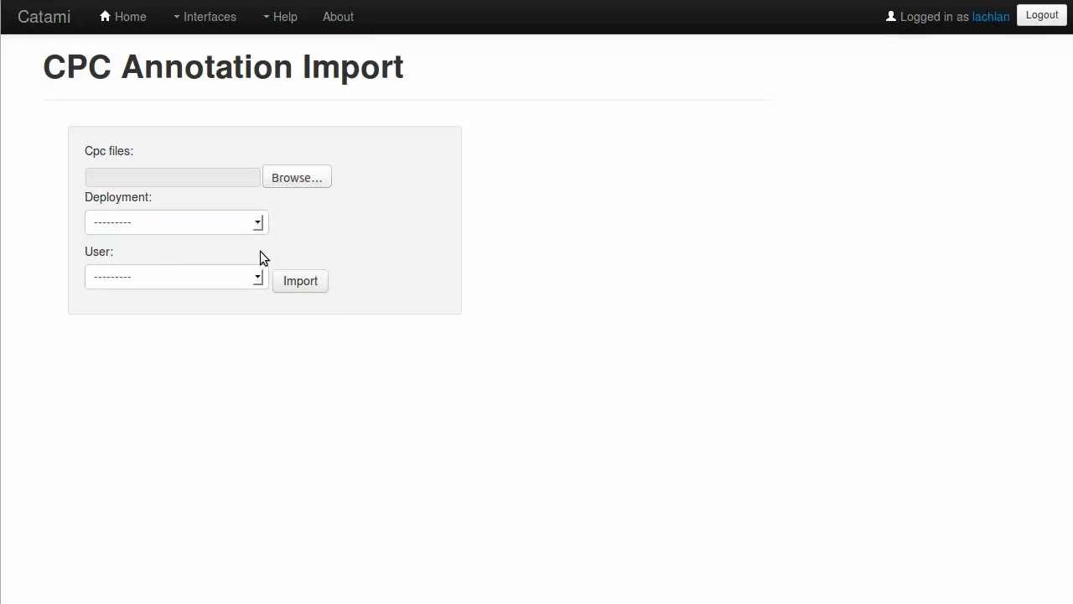
Step: Choose all CPC files in the Code/Scored_images/r20090612_115522_freycinet_mpa_06_sand folder for the annotation import
click(286, 176)
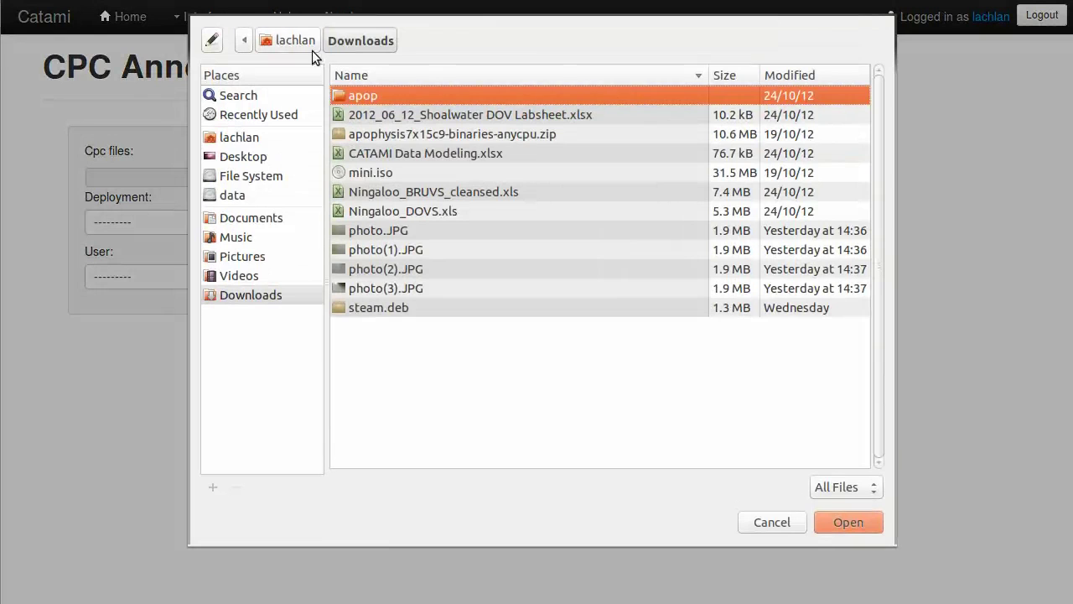
click(311, 47)
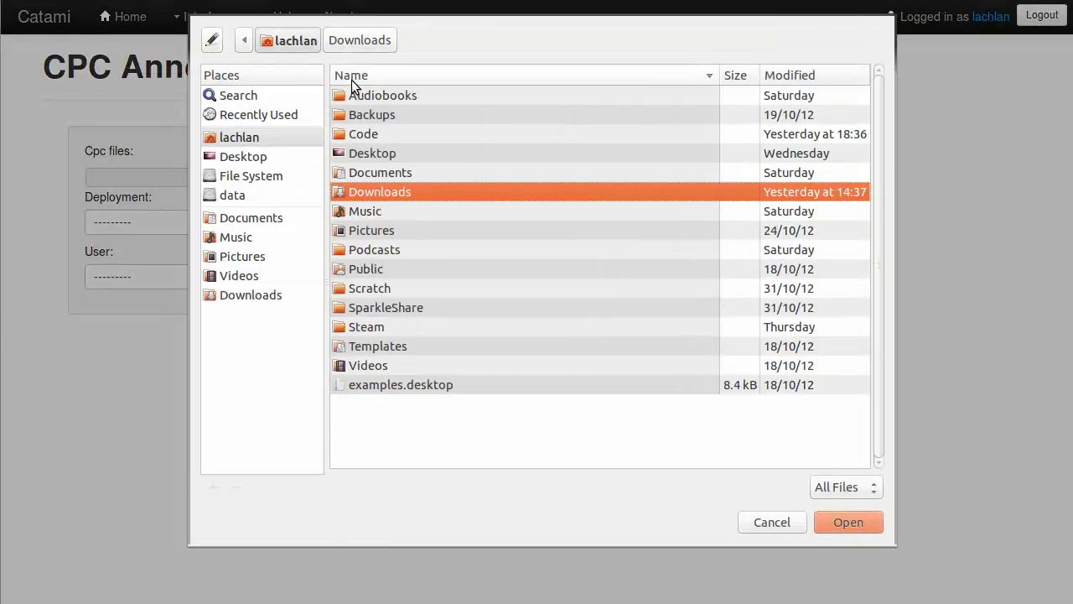
double_click(377, 141)
double_click(388, 191)
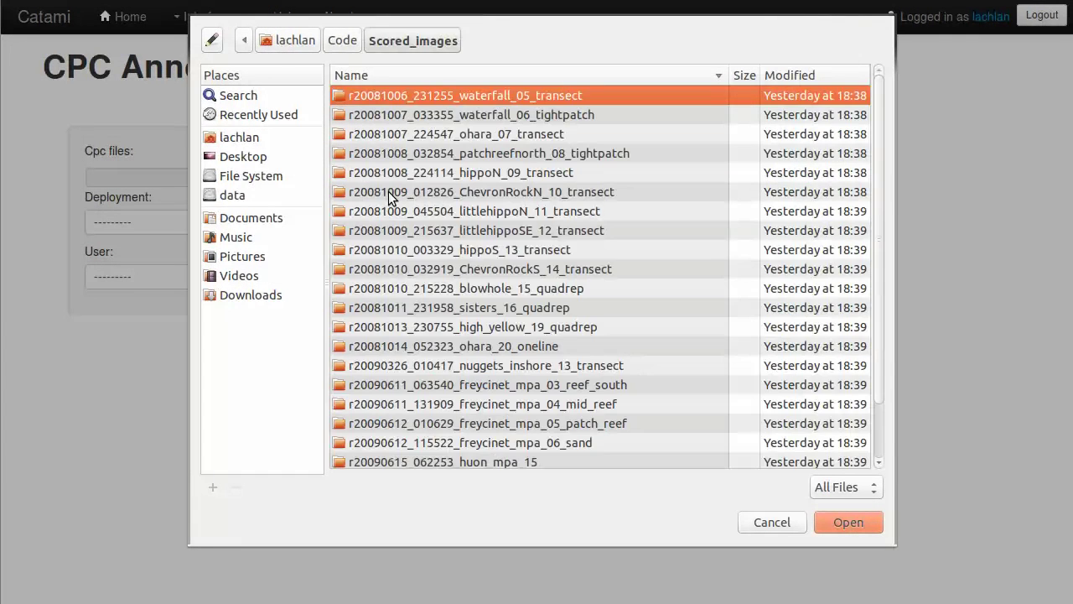
scroll(541, 403, down, 2)
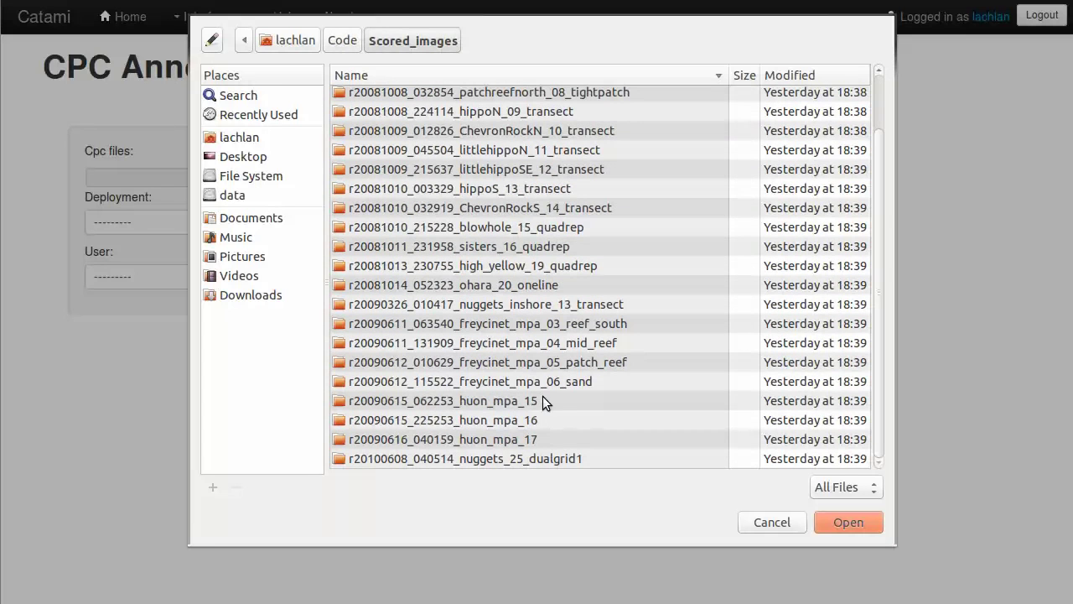
click(551, 386)
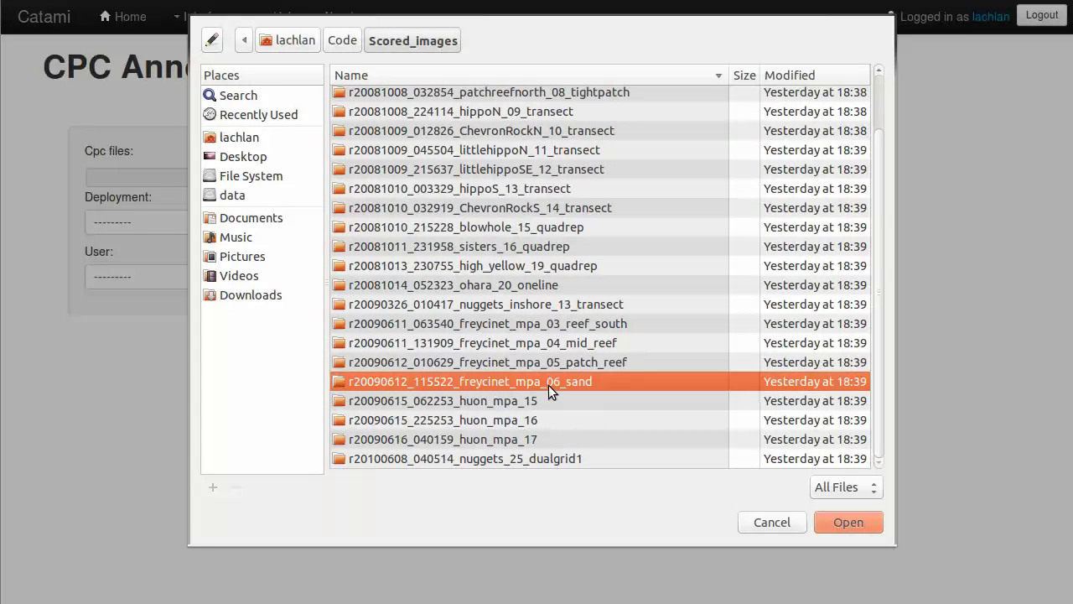
double_click(613, 379)
scroll(529, 168, down, 5)
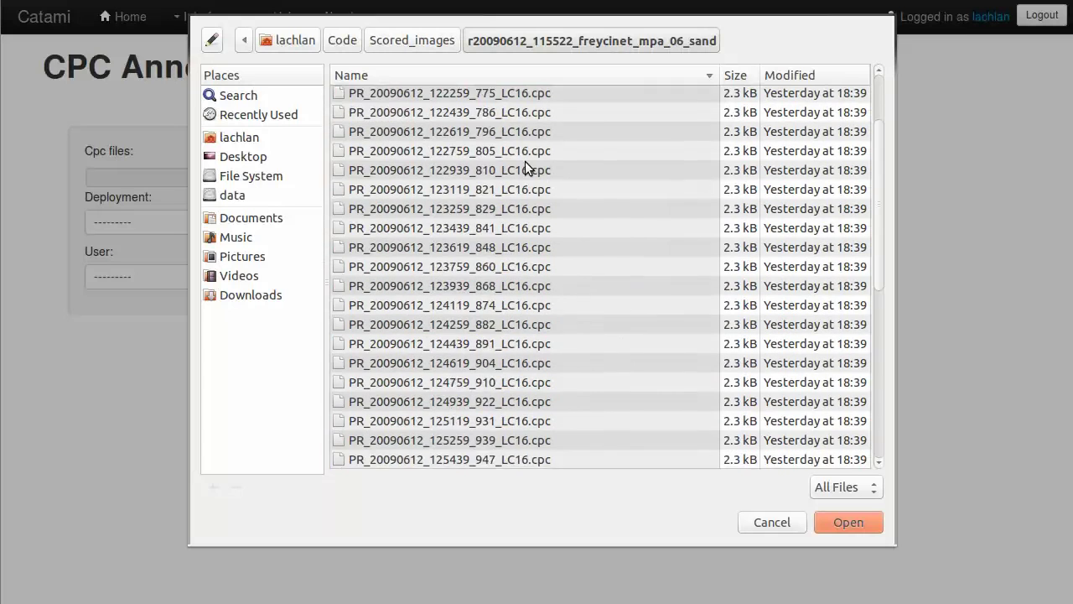
key(ctrl+a)
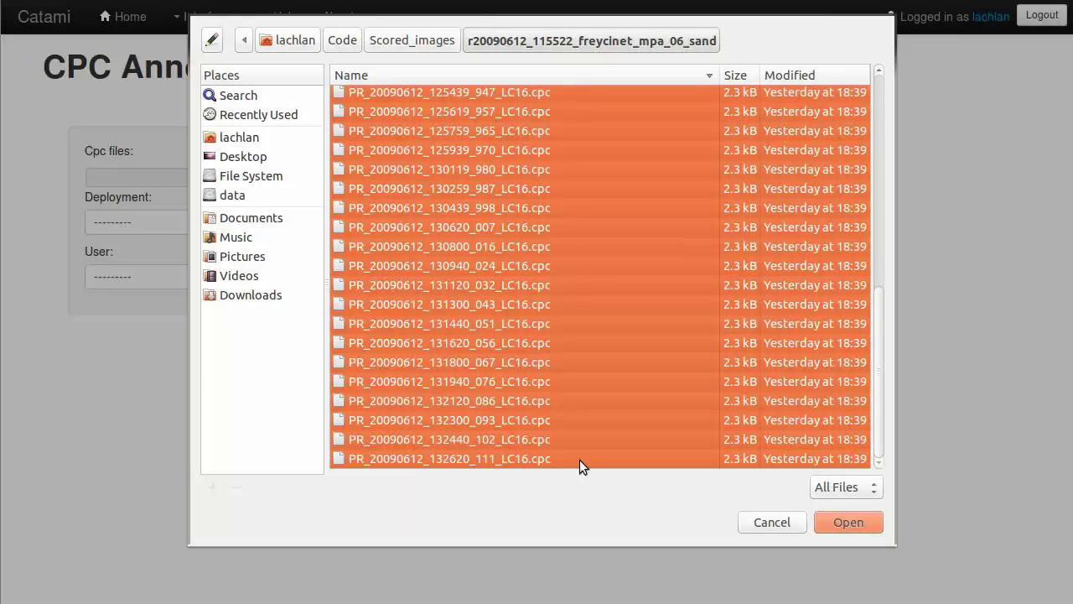
click(846, 516)
Step: Assign the AUV freycinet_mpa_06_sand deployment and the first User object, and import the CPC annotations
click(250, 223)
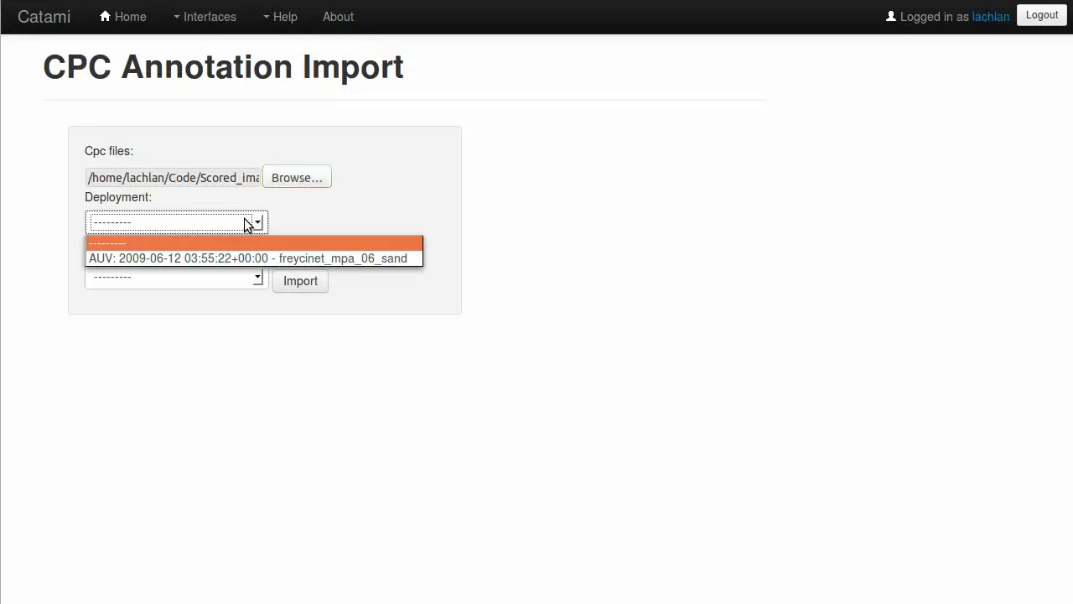
click(239, 256)
click(272, 257)
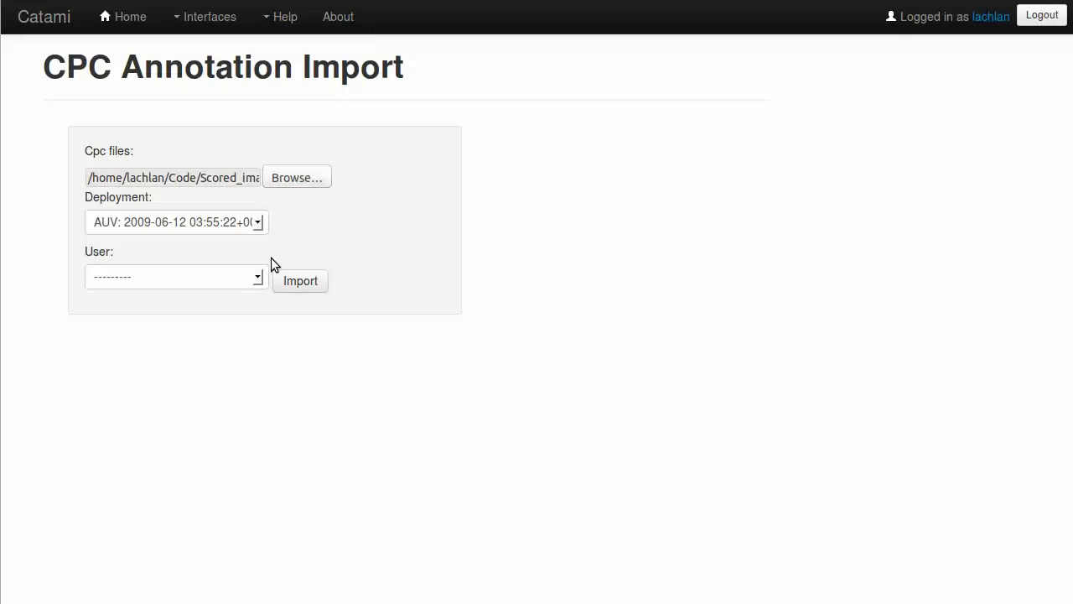
click(215, 278)
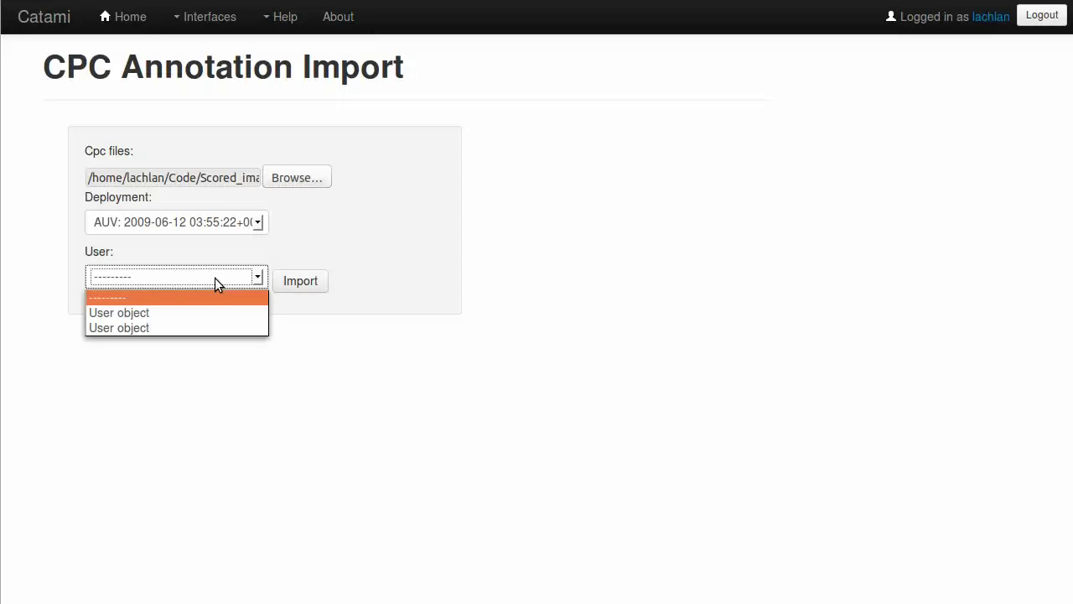
click(196, 313)
click(265, 333)
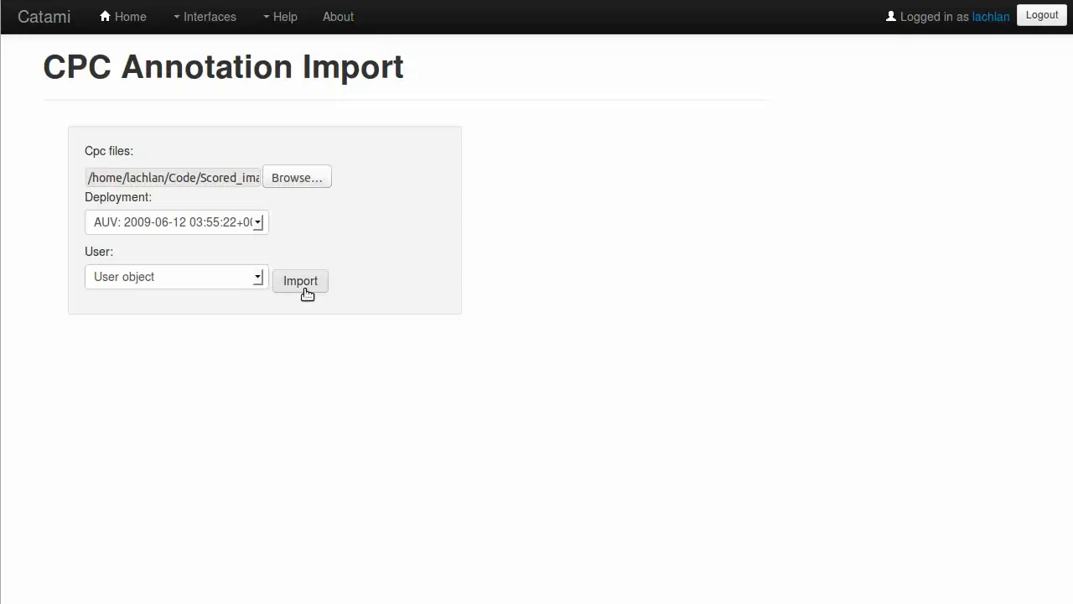
click(303, 283)
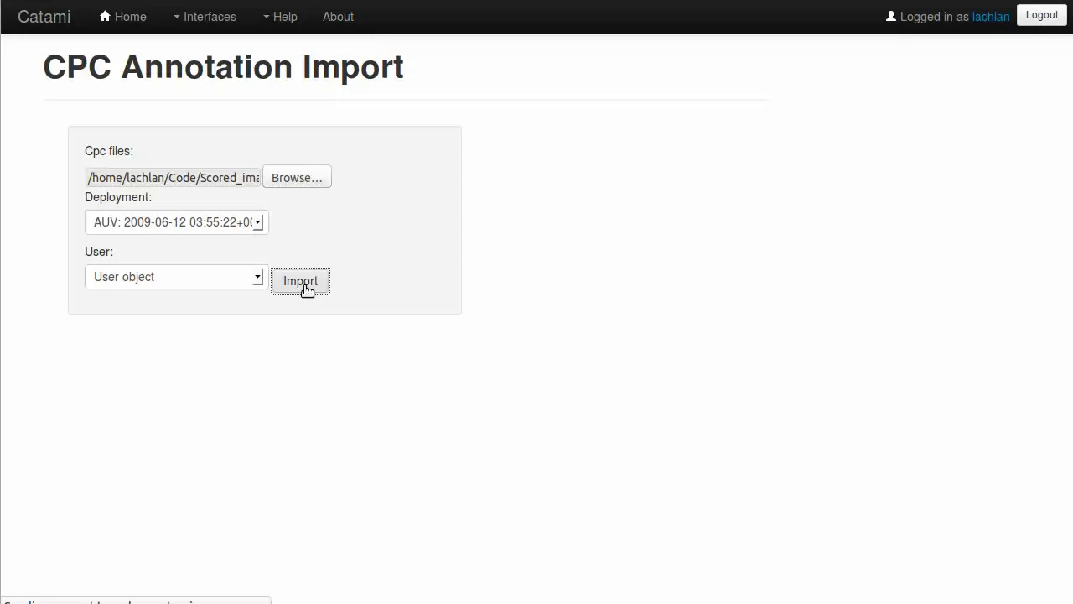